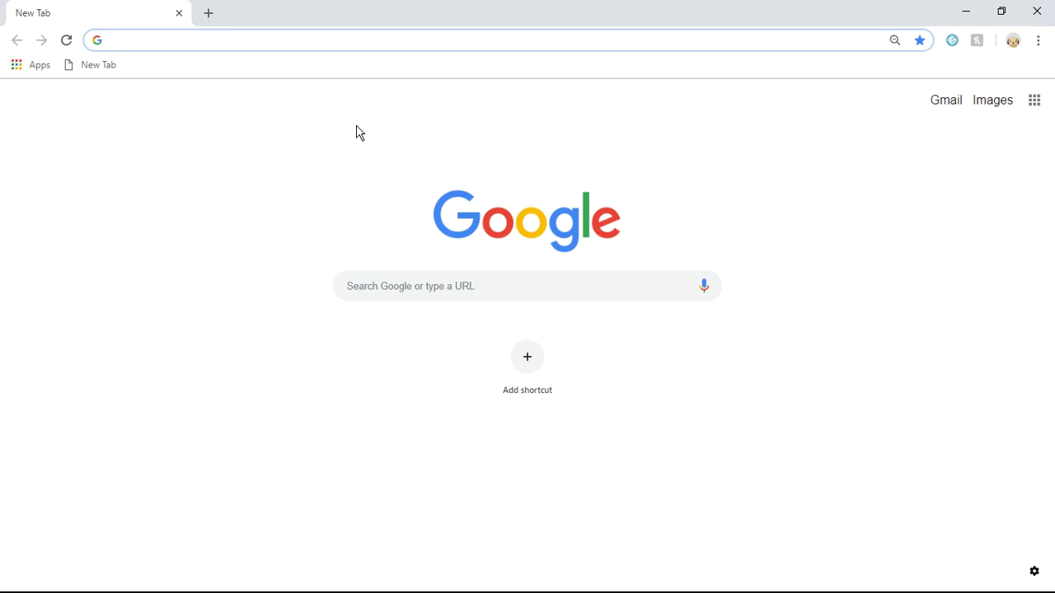
Step: Find and open the TechPowerUp download page for ThrottleStop 8.70
{"action": "type", "text": "throgg"}
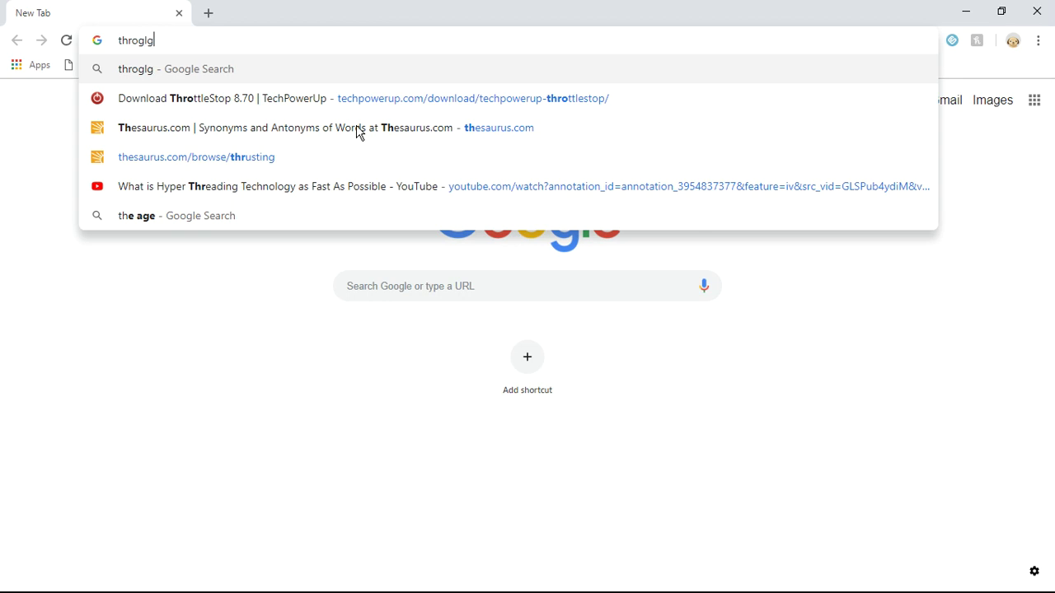
{"action": "key", "text": "BackSpace"}
{"action": "key", "text": "BackSpace"}
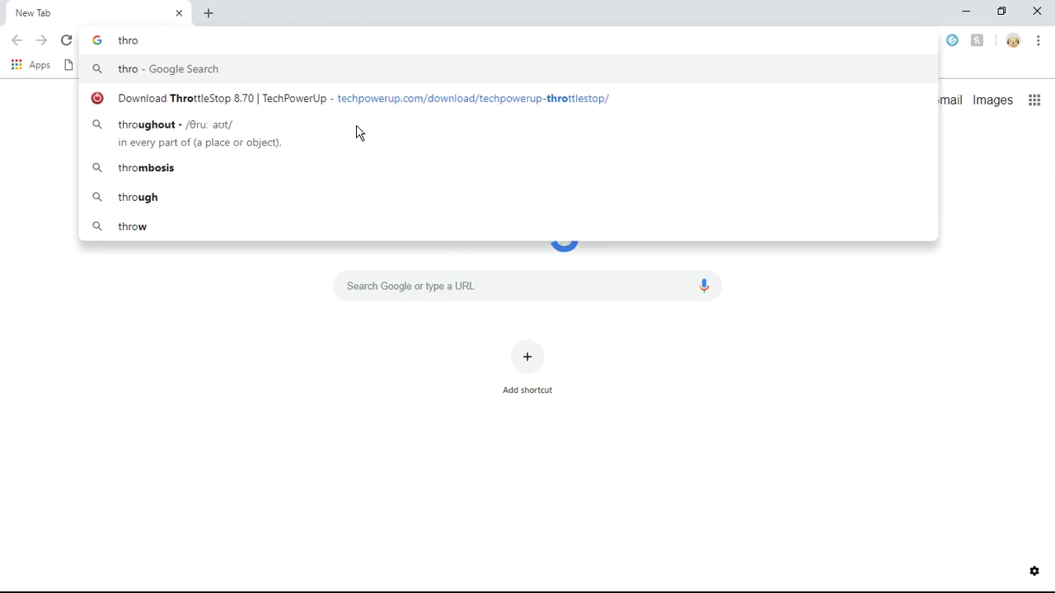
{"action": "left_click", "coordinate": [335, 106]}
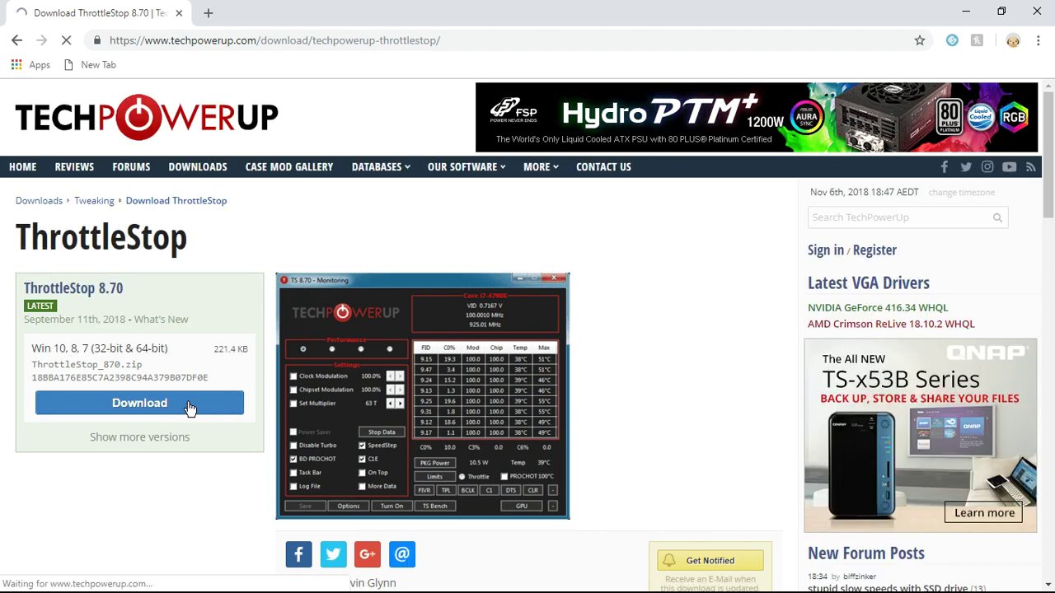
Step: Download ThrottleStop_870.zip from the TechPowerUp US-2 server and save it in the Downloads folder
{"action": "left_click", "coordinate": [190, 406]}
{"action": "left_click_drag", "start_coordinate": [1050, 188], "coordinate": [1052, 233]}
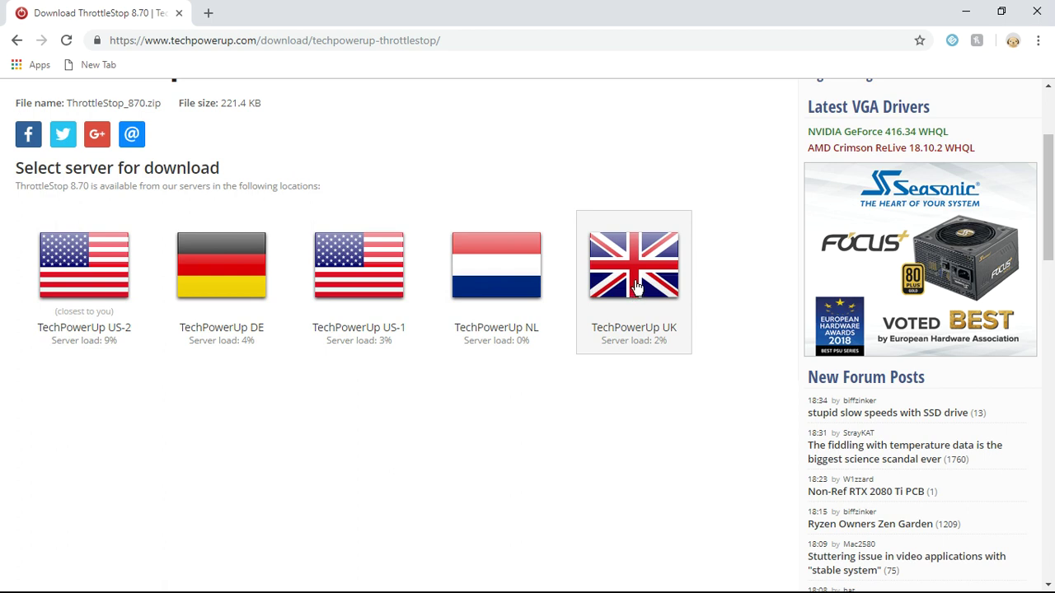
{"action": "left_click", "coordinate": [107, 303]}
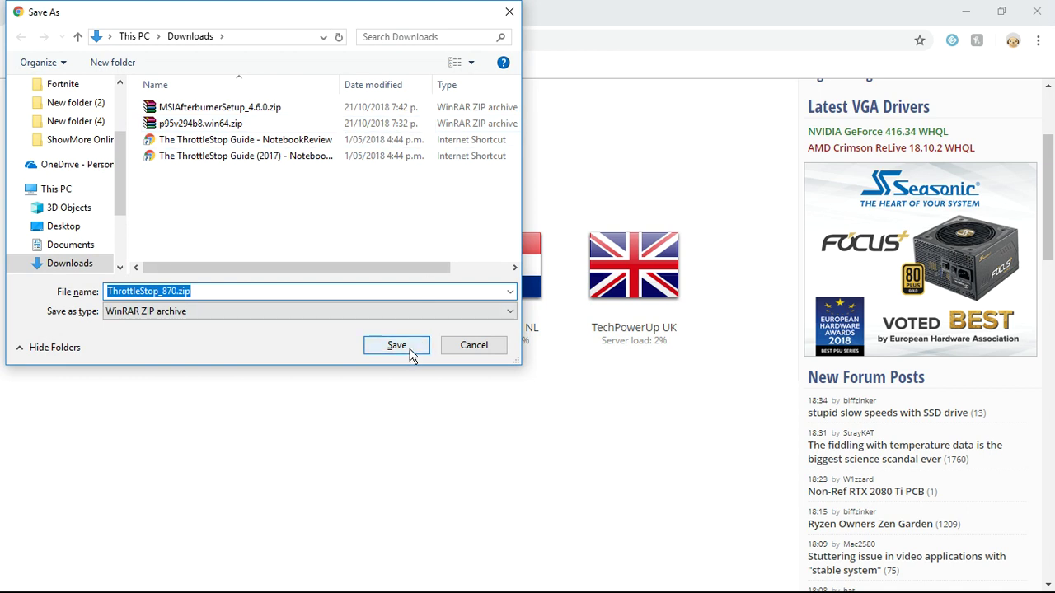
{"action": "left_click", "coordinate": [412, 352]}
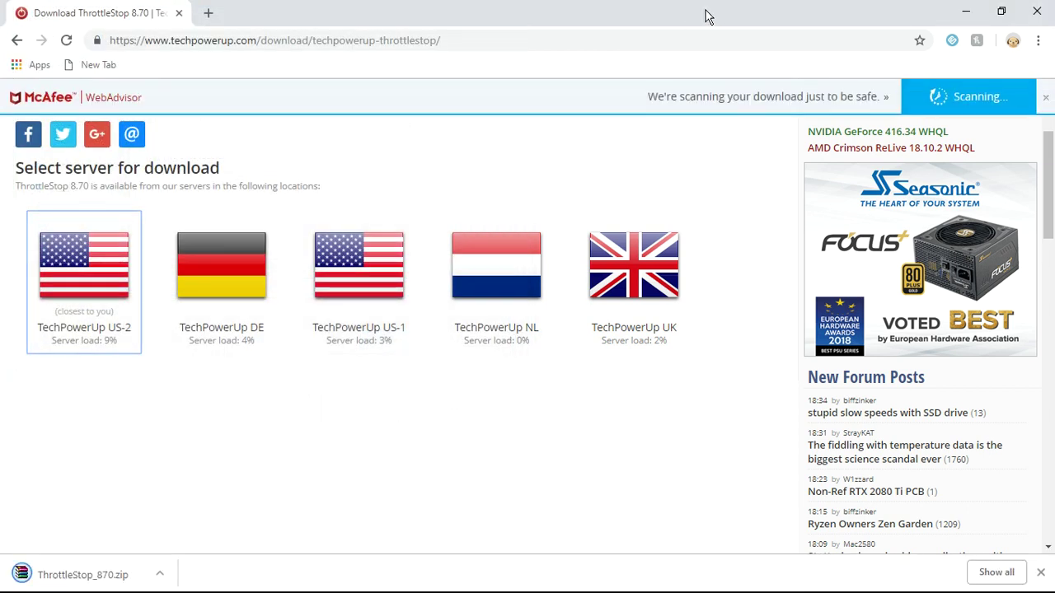
Step: Open the downloaded ThrottleStop_870.zip in WinRAR and select all the files in it
{"action": "left_click", "coordinate": [94, 575]}
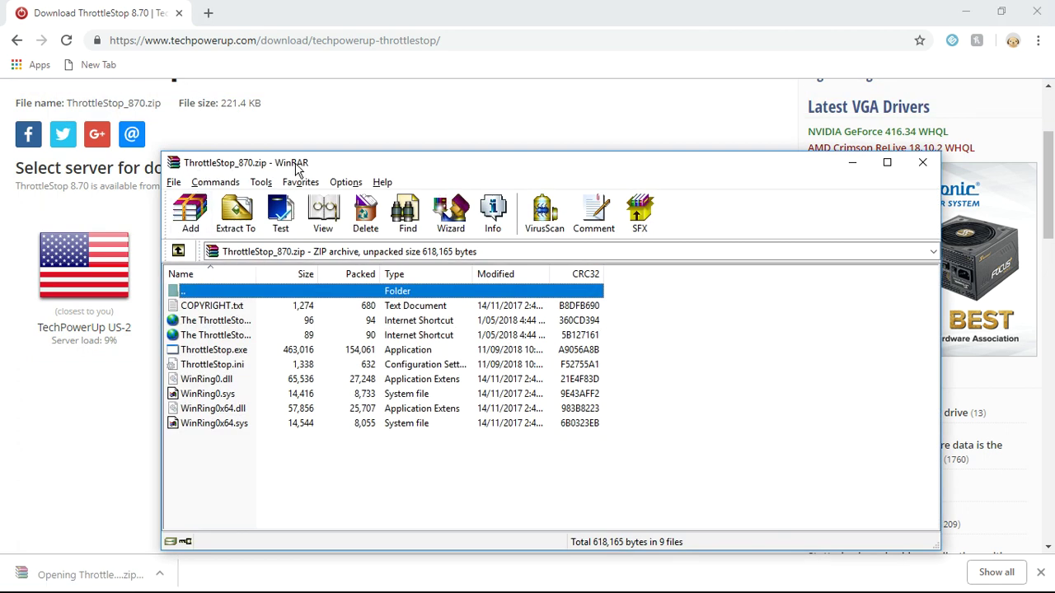
{"action": "left_click_drag", "start_coordinate": [297, 468], "coordinate": [253, 306]}
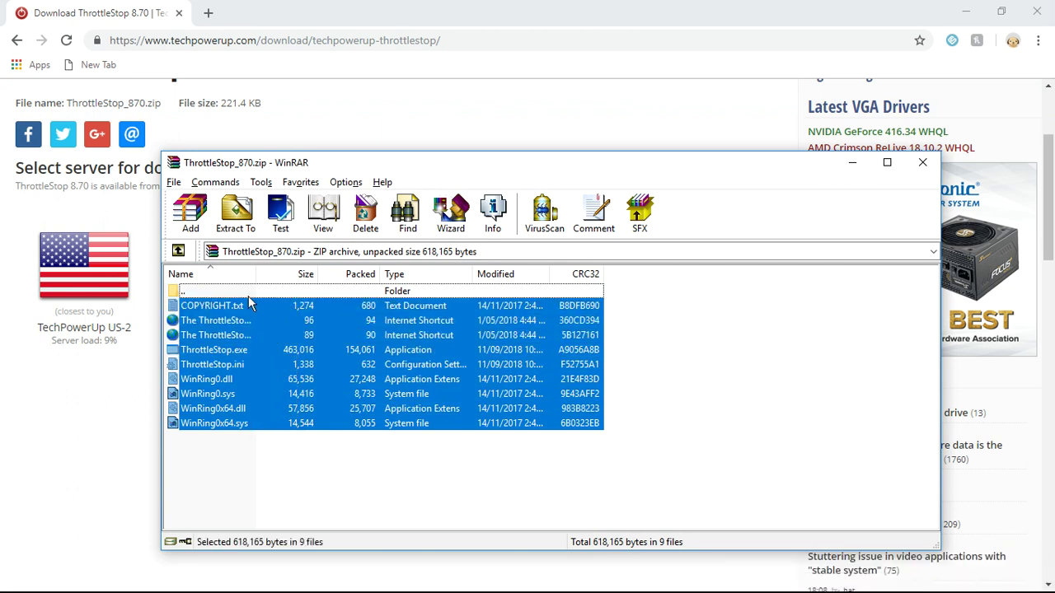
{"action": "left_click", "coordinate": [236, 230]}
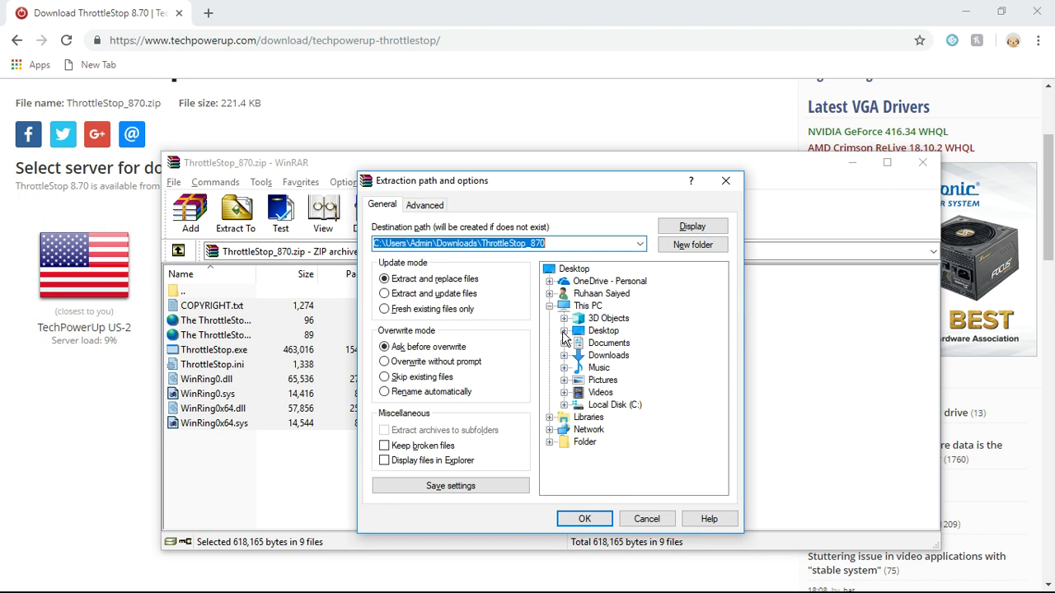
{"action": "left_click", "coordinate": [564, 331]}
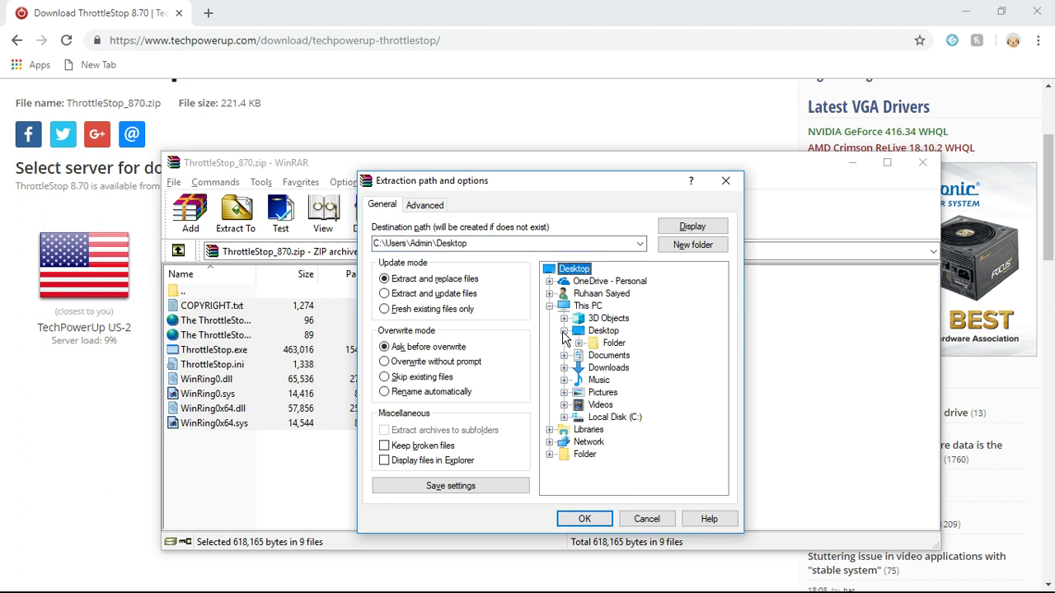
{"action": "left_click", "coordinate": [724, 182]}
Step: Minimize the open windows and create a desktop folder named "Throttle Stop Battery Fixer"
{"action": "left_click", "coordinate": [856, 161]}
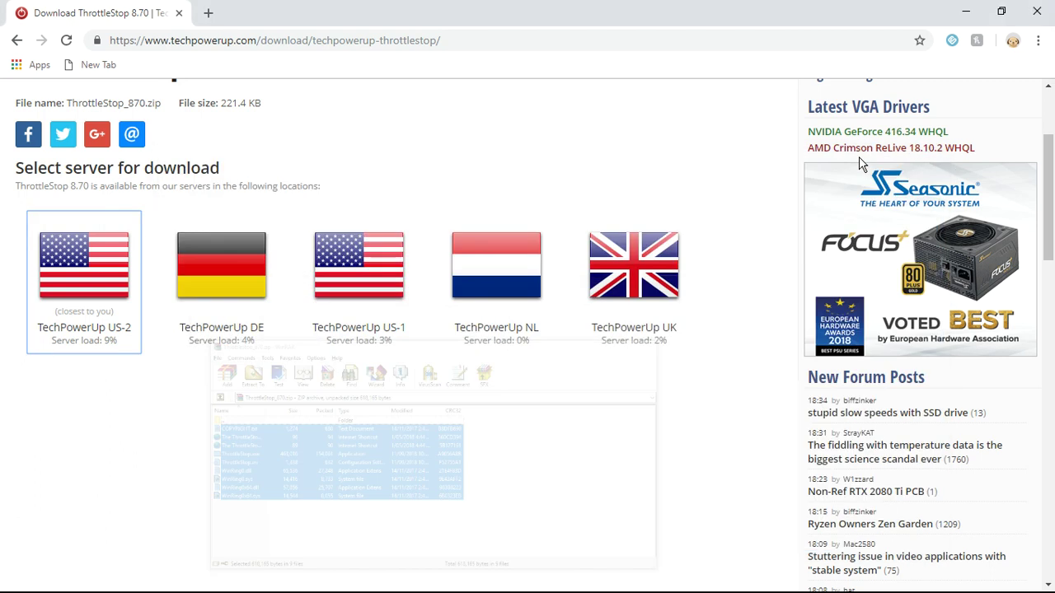
{"action": "left_click", "coordinate": [977, 14]}
{"action": "right_click", "coordinate": [345, 245]}
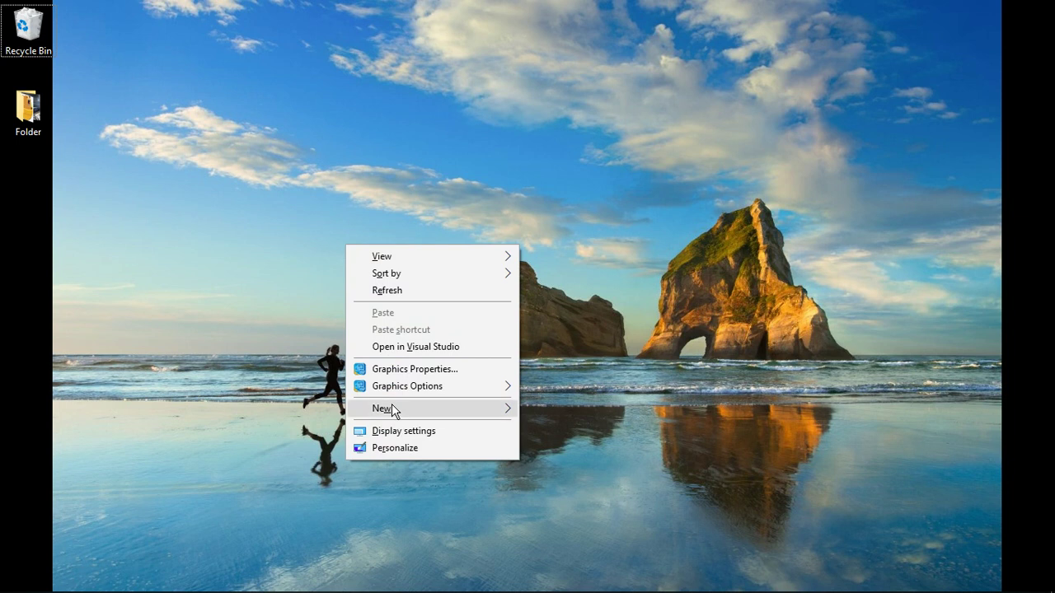
{"action": "mouse_move", "coordinate": [394, 411]}
{"action": "left_click", "coordinate": [569, 180]}
{"action": "type", "text": "Th"}
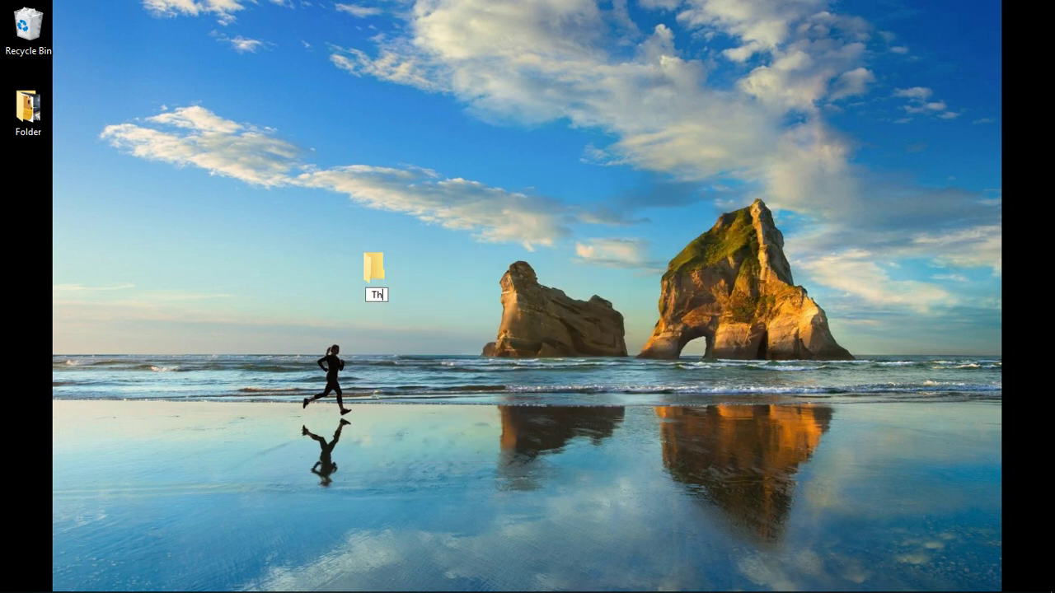
{"action": "type", "text": "rottle Sto"}
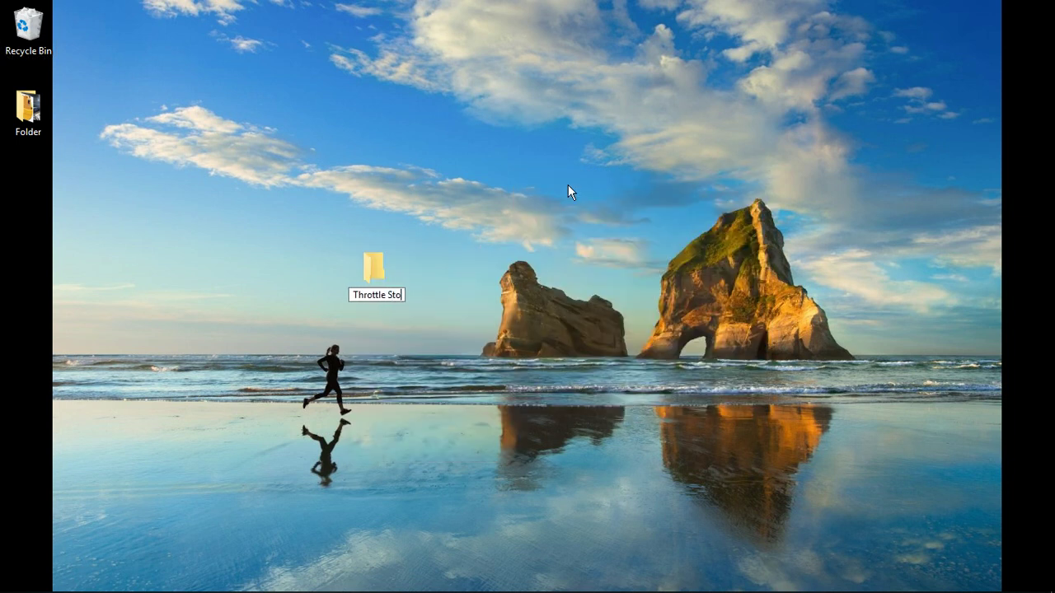
{"action": "type", "text": "p Batter"}
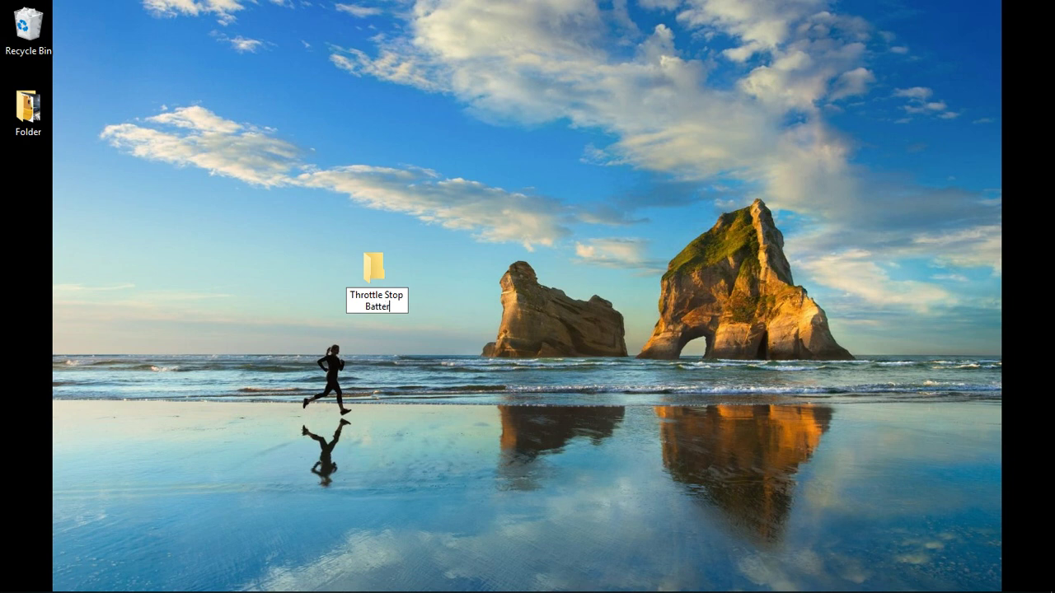
{"action": "type", "text": "y Fixer"}
{"action": "left_click", "coordinate": [500, 266]}
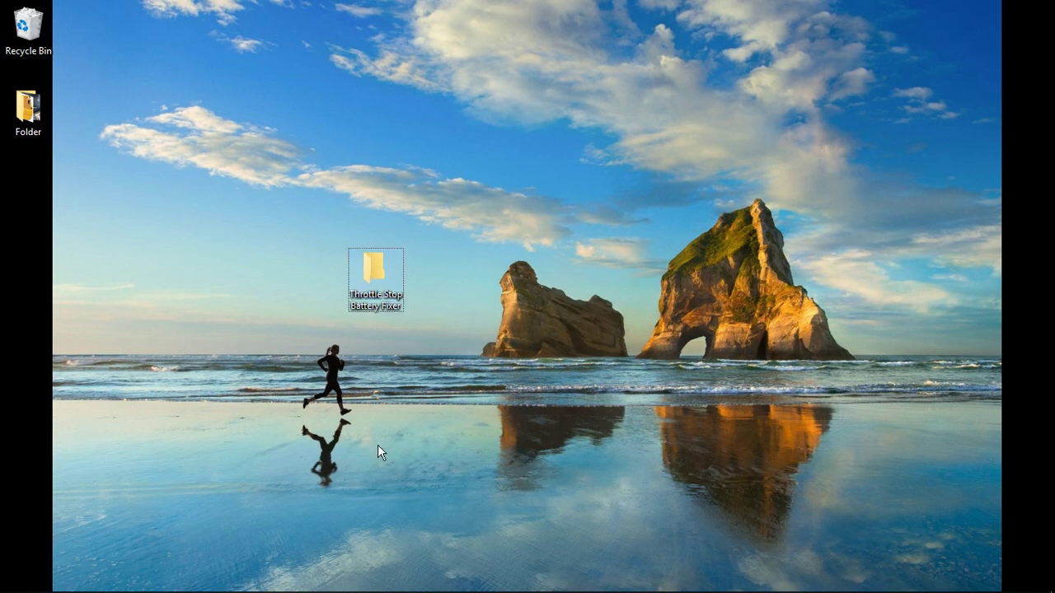
Step: Extract the selected archive files to the Throttle Stop Battery Fixer folder on the desktop and minimize WinRAR
{"action": "left_click", "coordinate": [283, 577]}
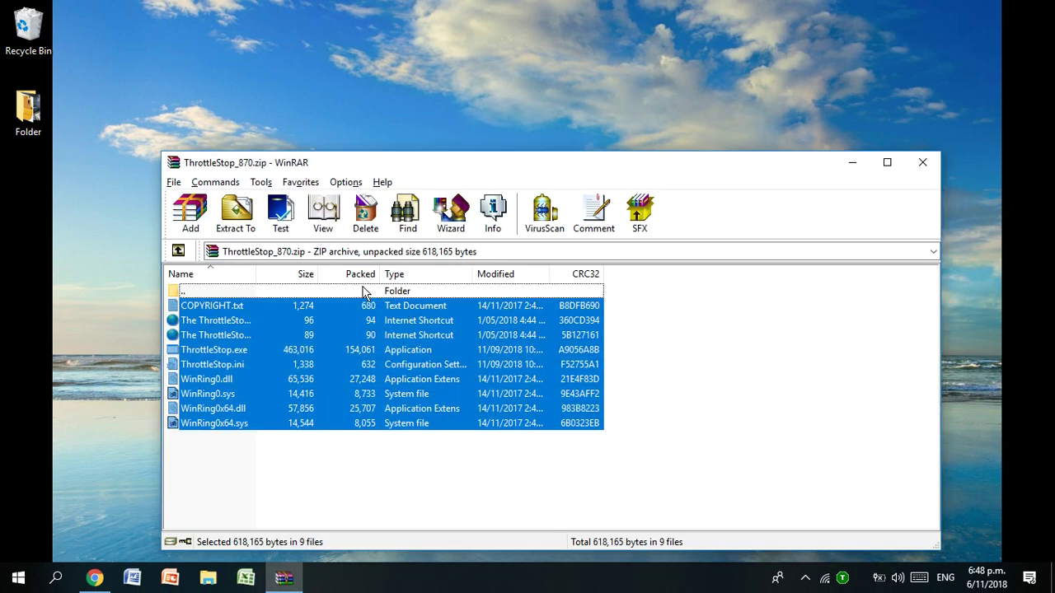
{"action": "left_click", "coordinate": [235, 213]}
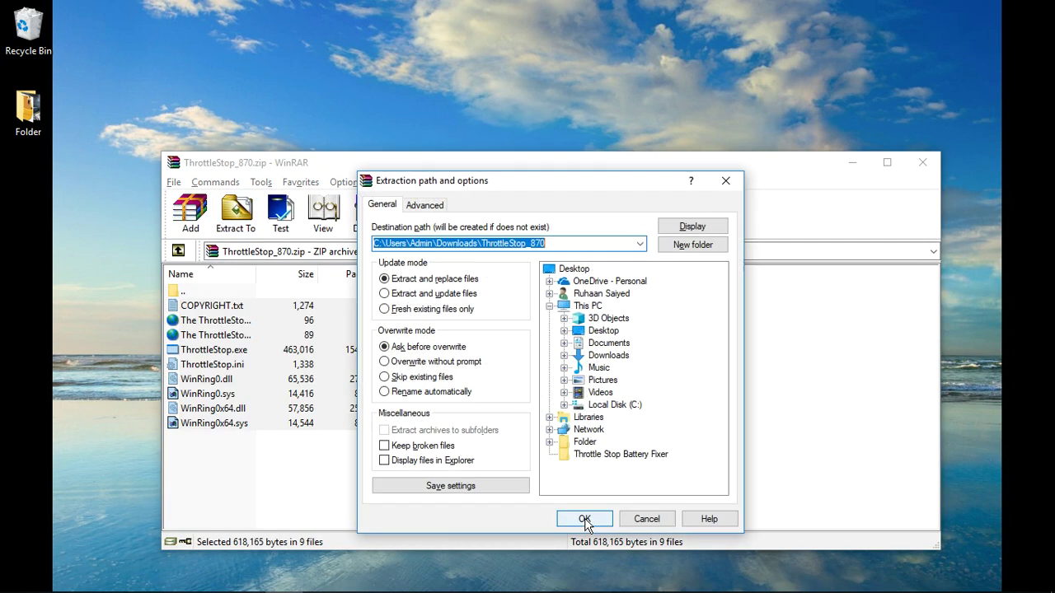
{"action": "left_click", "coordinate": [564, 332]}
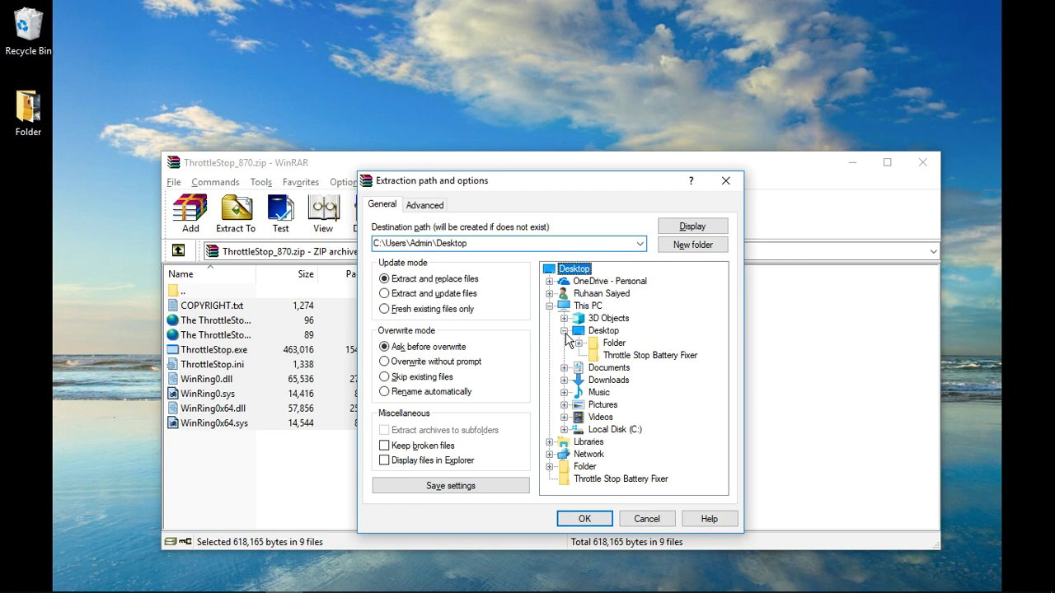
{"action": "left_click", "coordinate": [606, 355]}
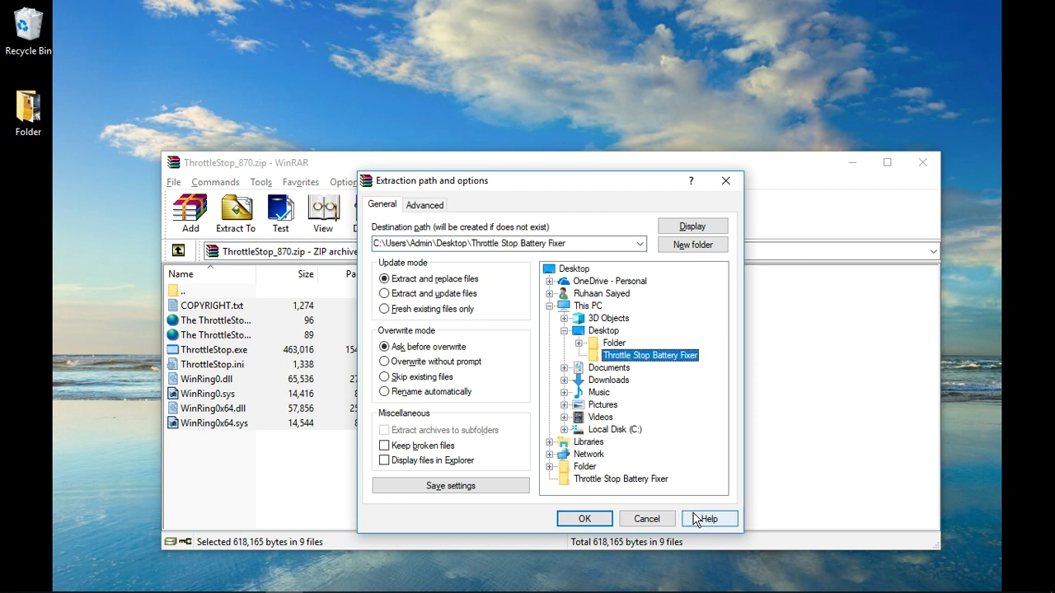
{"action": "left_click", "coordinate": [584, 519]}
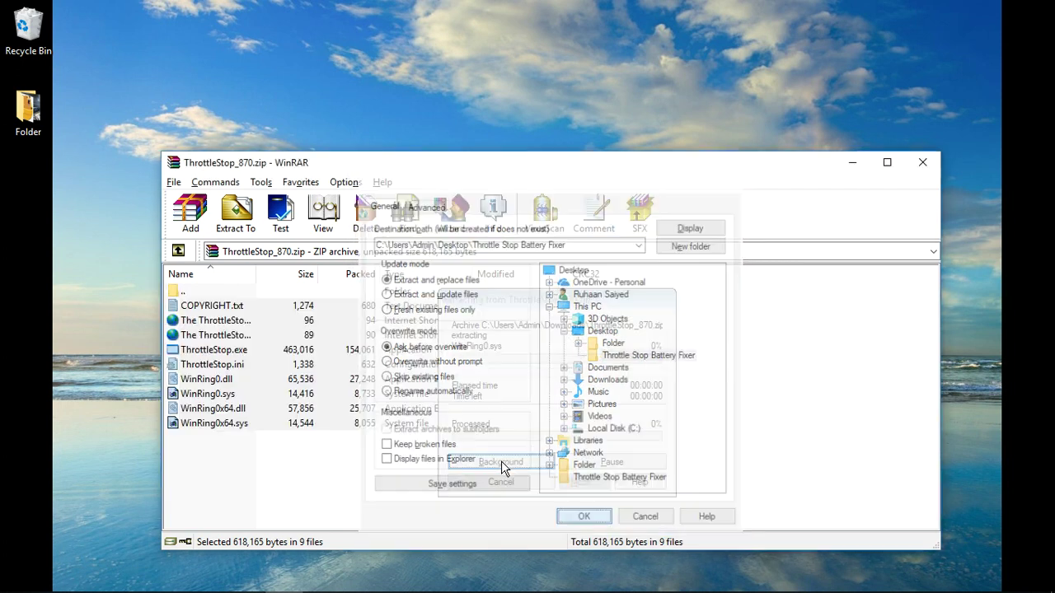
{"action": "left_click", "coordinate": [852, 163]}
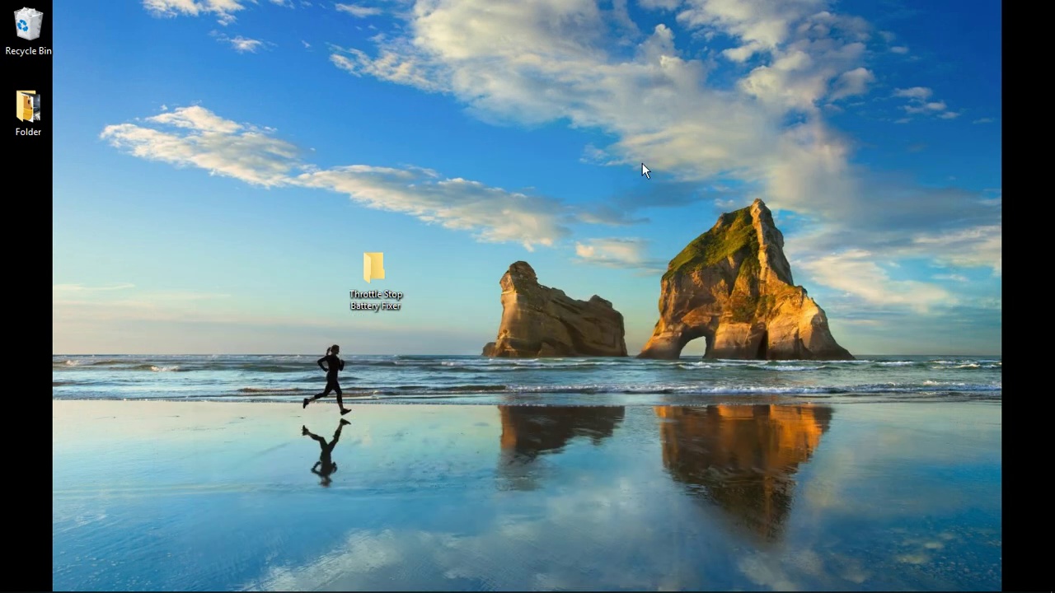
Step: Run ThrottleStop.exe from the Throttle Stop Battery Fixer folder and close the folder window
{"action": "double_click", "coordinate": [379, 262]}
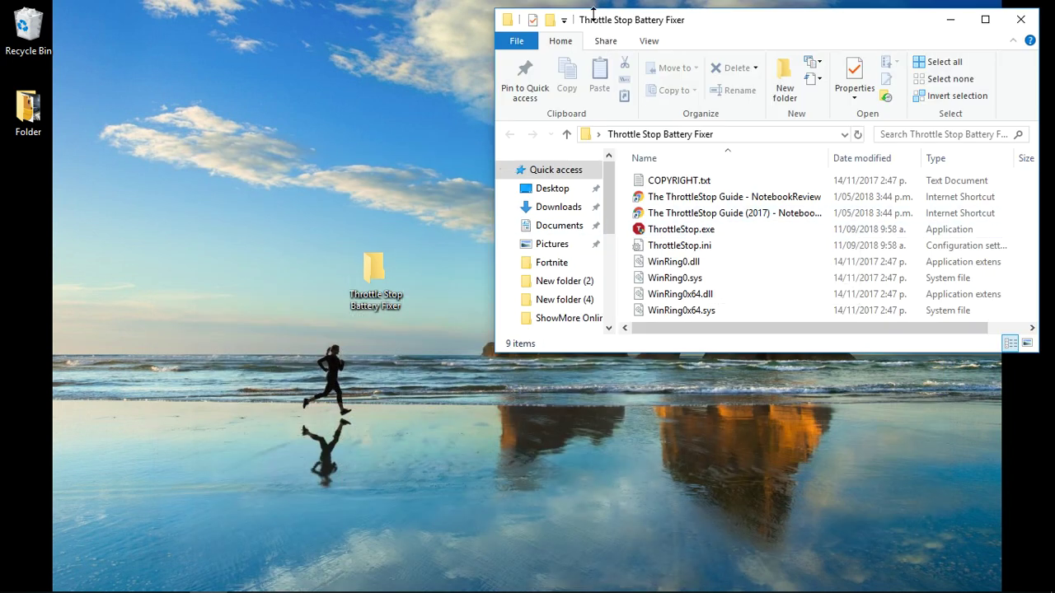
{"action": "left_click_drag", "start_coordinate": [591, 9], "coordinate": [387, 12]}
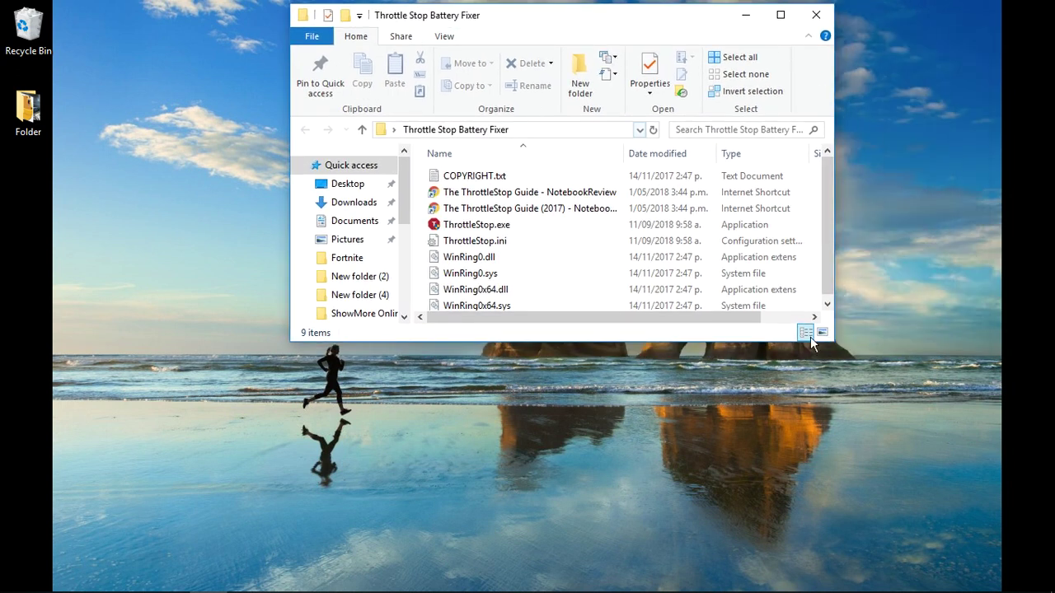
{"action": "left_click_drag", "start_coordinate": [688, 345], "coordinate": [692, 378]}
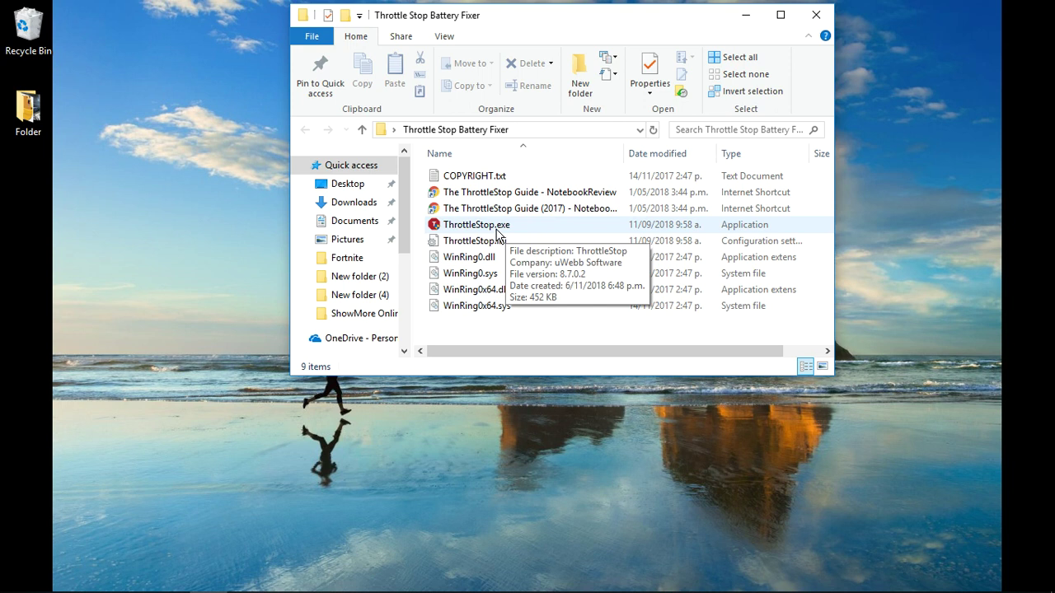
{"action": "left_click", "coordinate": [499, 233]}
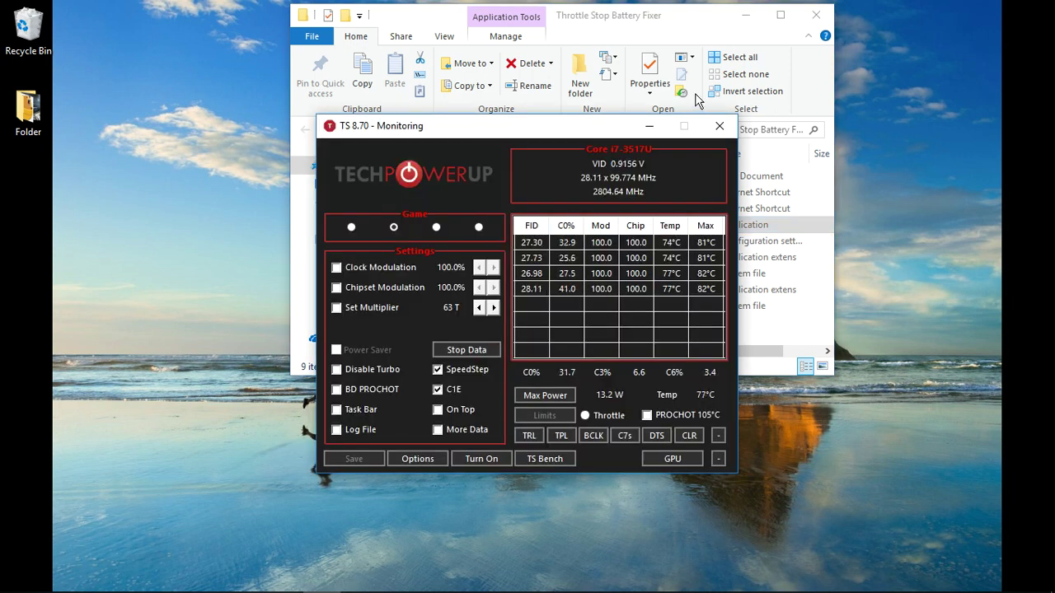
{"action": "left_click", "coordinate": [816, 14]}
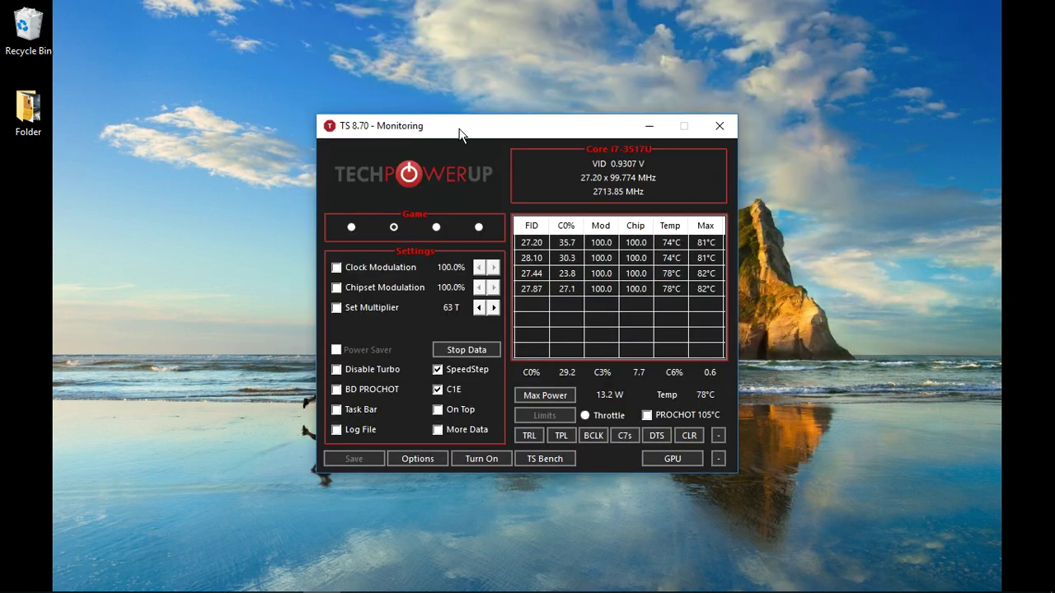
Step: Enable BD PROCHOT in ThrottleStop and disable it again to compare the processor's clock speed
{"action": "left_click_drag", "start_coordinate": [461, 135], "coordinate": [471, 125]}
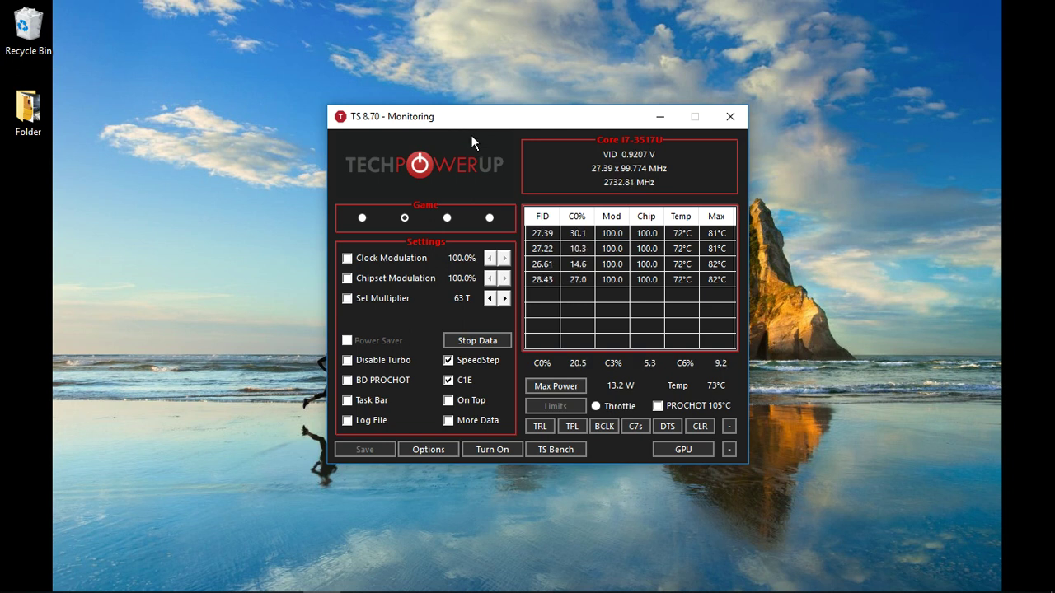
{"action": "mouse_move", "coordinate": [880, 580]}
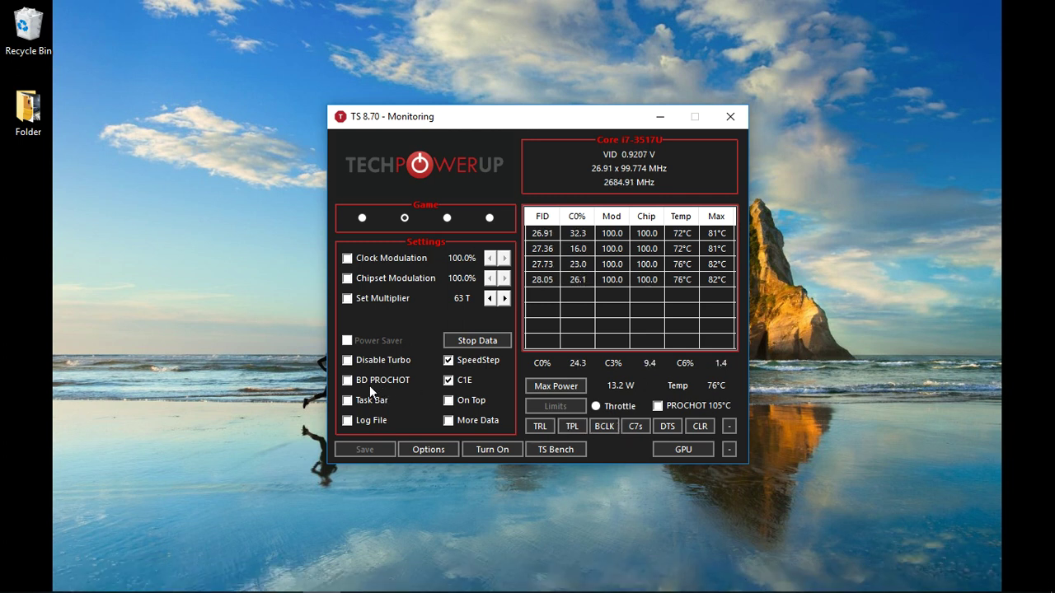
{"action": "left_click", "coordinate": [353, 382]}
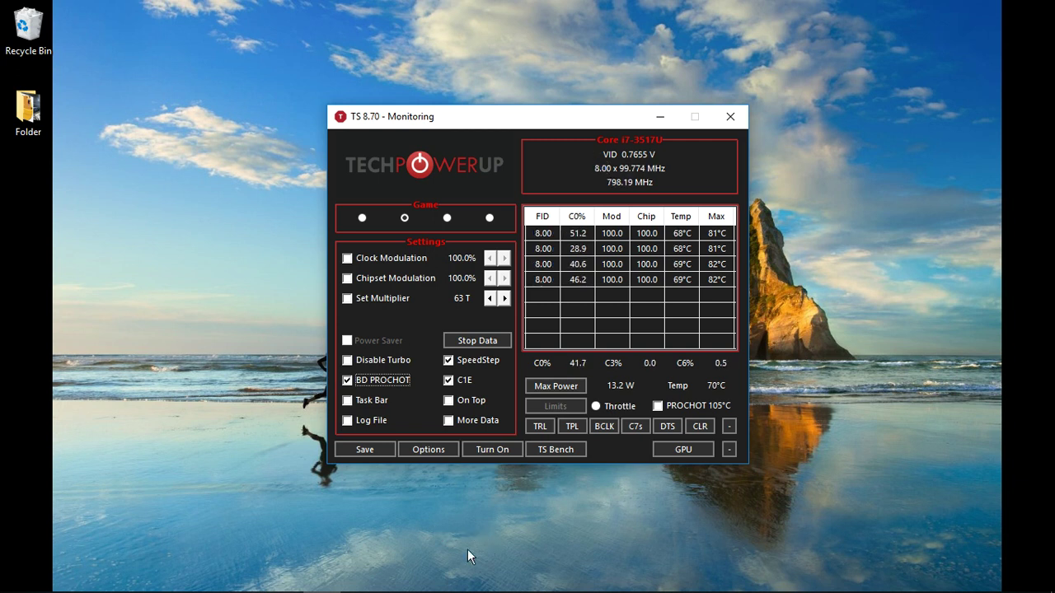
{"action": "mouse_move", "coordinate": [329, 581]}
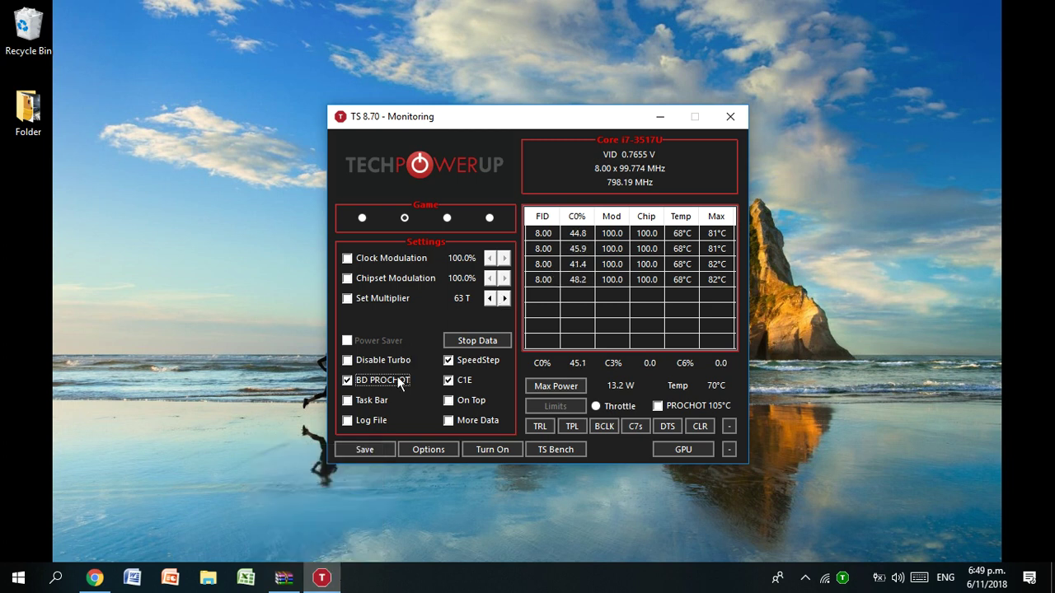
{"action": "left_click", "coordinate": [356, 381]}
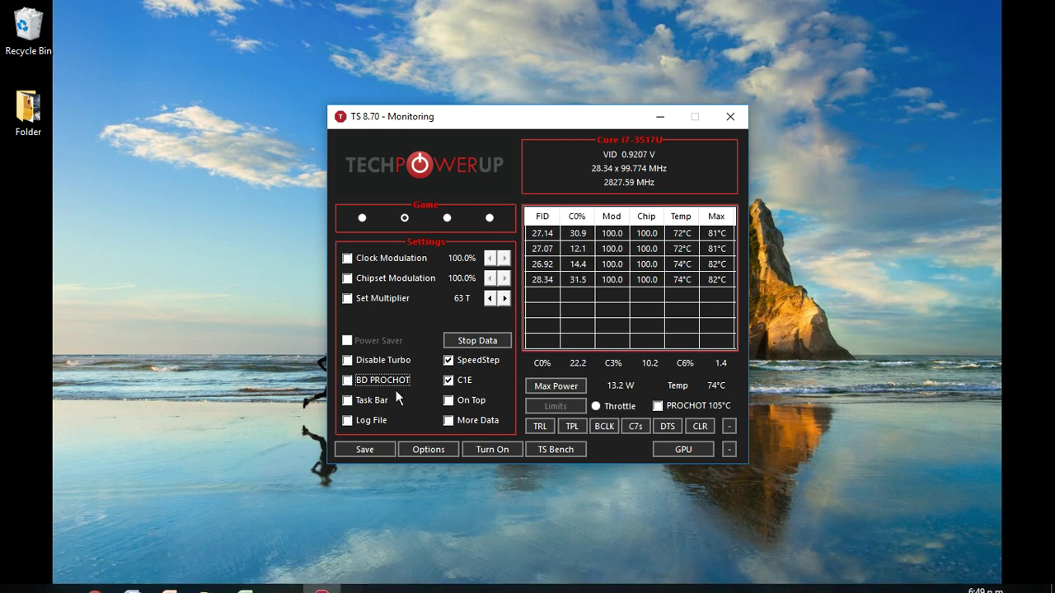
Step: Switch BD PROCHOT on and off once more and save the ThrottleStop settings with it disabled
{"action": "left_click", "coordinate": [347, 381]}
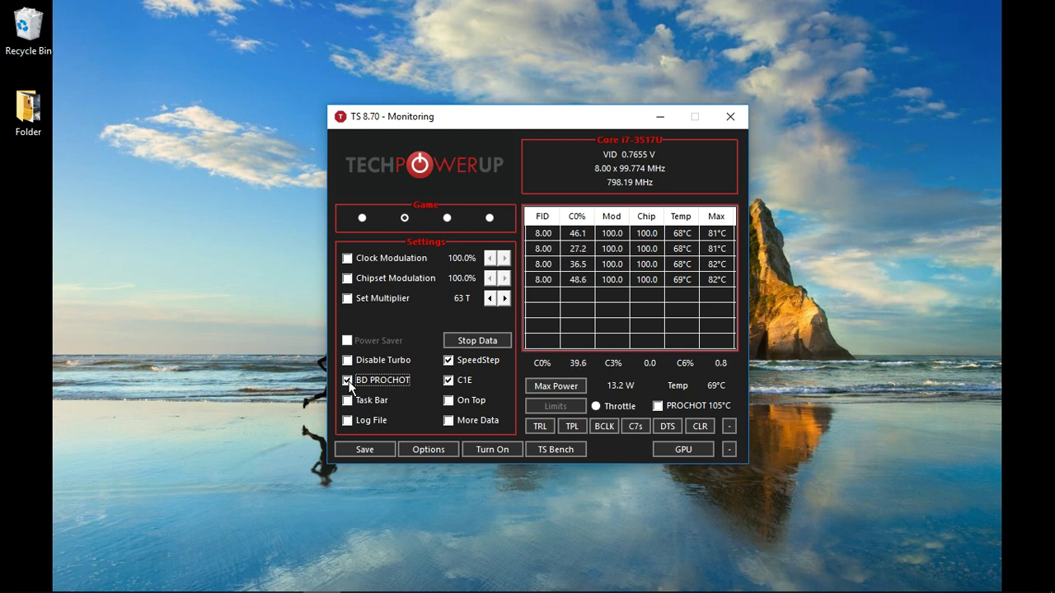
{"action": "left_click", "coordinate": [348, 382]}
{"action": "left_click", "coordinate": [366, 449]}
Step: Switch to Chrome, open two new tabs to test its responsiveness with BD PROCHOT disabled, and minimize the browser
{"action": "mouse_move", "coordinate": [144, 591]}
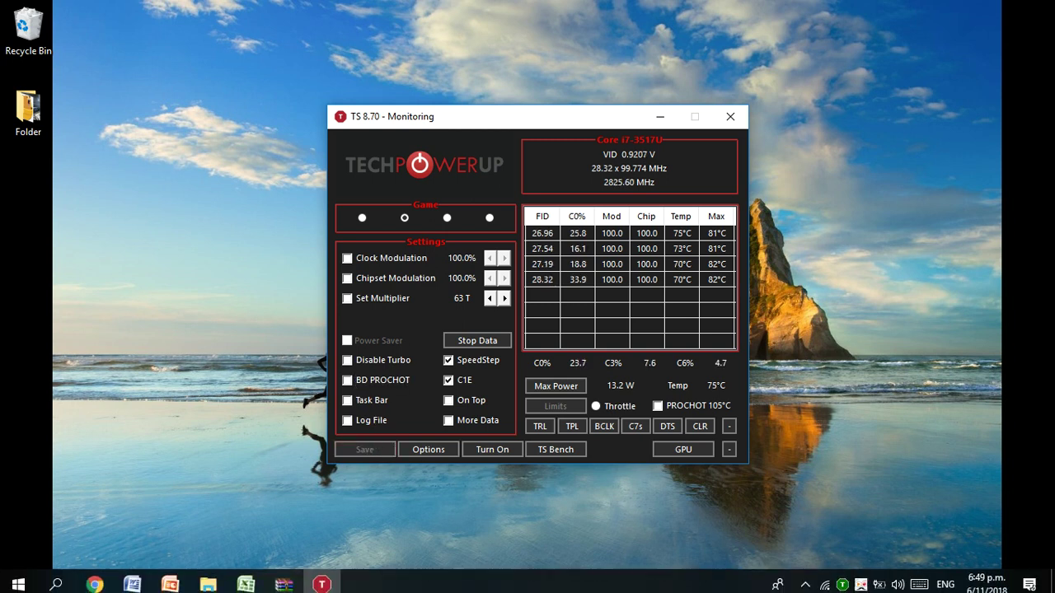
{"action": "left_click", "coordinate": [95, 577]}
{"action": "left_click", "coordinate": [206, 14]}
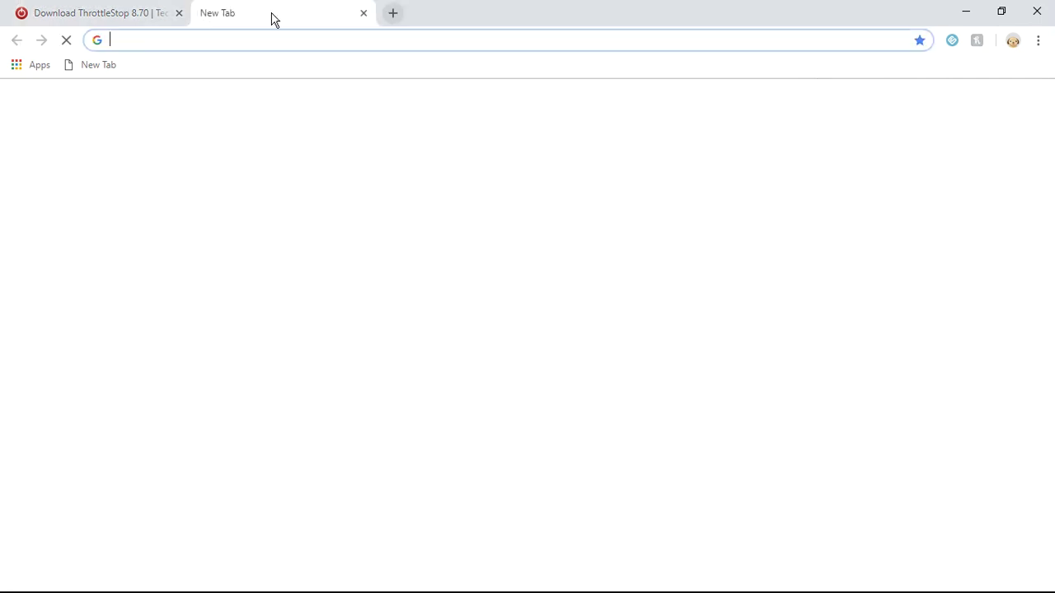
{"action": "left_click", "coordinate": [393, 14]}
{"action": "left_click", "coordinate": [966, 11]}
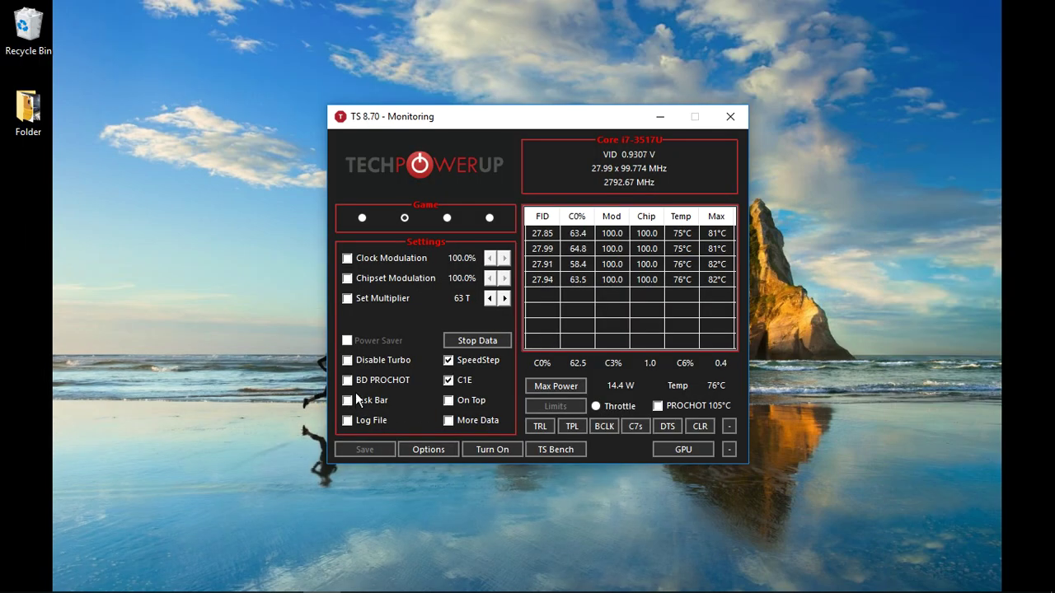
Step: Enable BD PROCHOT in ThrottleStop and open another new tab in Chrome to compare its responsiveness
{"action": "left_click", "coordinate": [349, 380]}
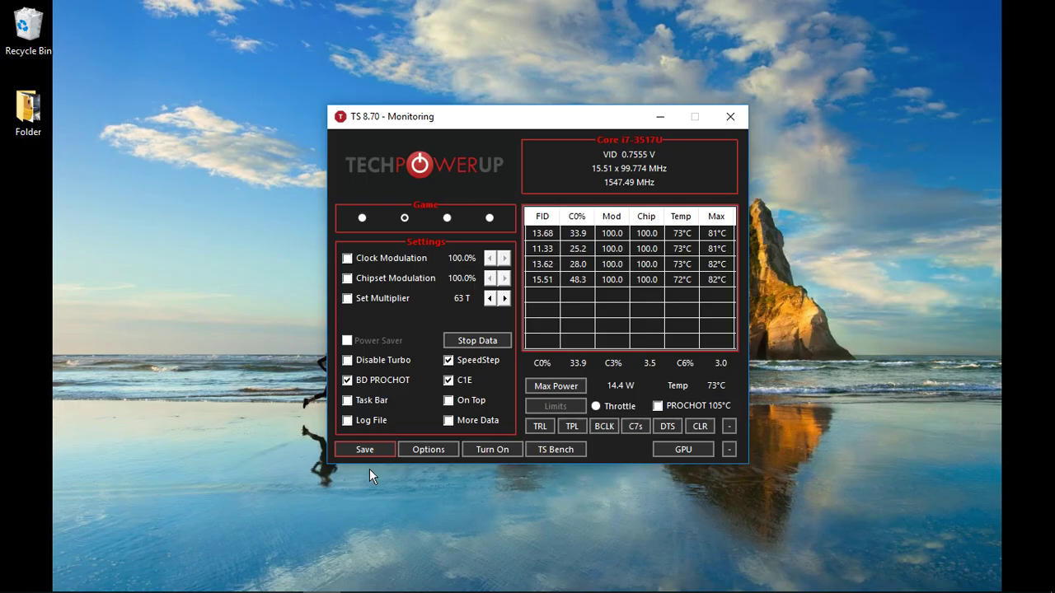
{"action": "left_click", "coordinate": [95, 577]}
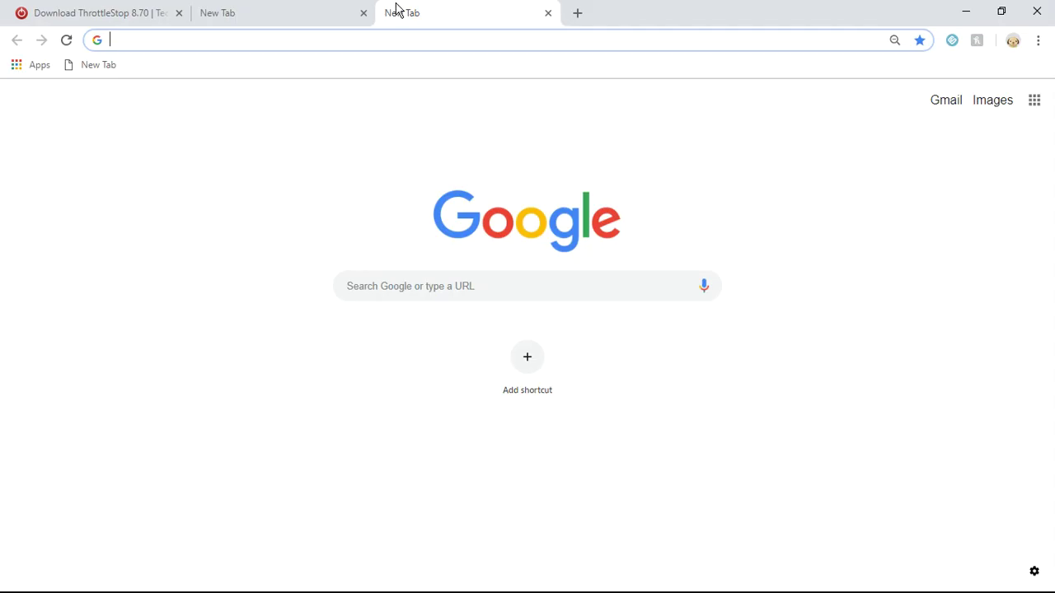
{"action": "left_click", "coordinate": [575, 14]}
Step: Close all open Chrome tabs, including the ThrottleStop download page, and close the ThrottleStop_870.zip window in WinRAR
{"action": "left_click", "coordinate": [548, 13]}
{"action": "left_click", "coordinate": [548, 13]}
{"action": "left_click", "coordinate": [363, 14]}
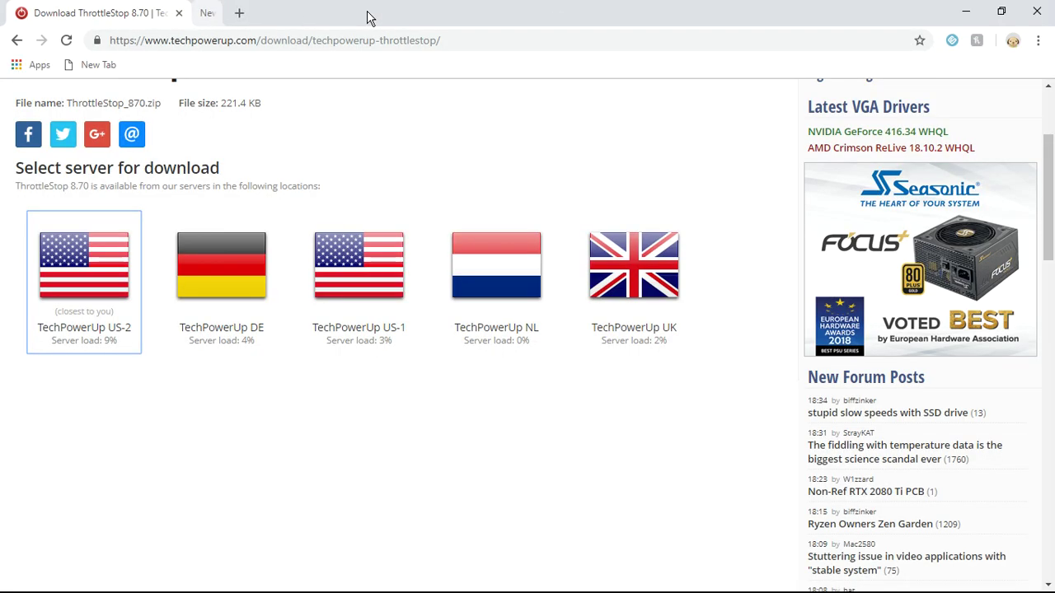
{"action": "left_click", "coordinate": [180, 15]}
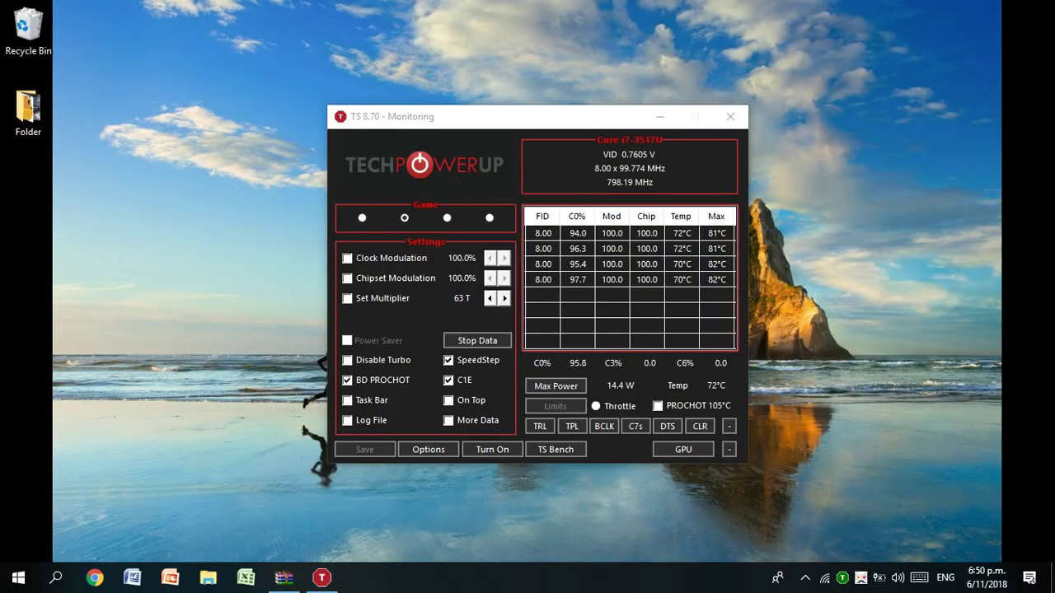
{"action": "mouse_move", "coordinate": [284, 578]}
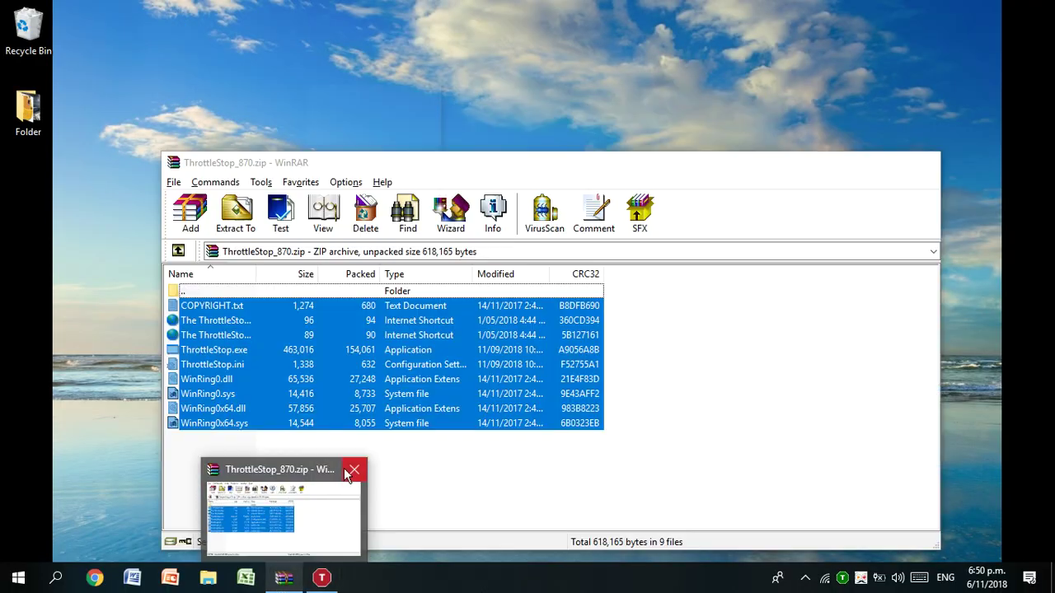
{"action": "left_click", "coordinate": [347, 469]}
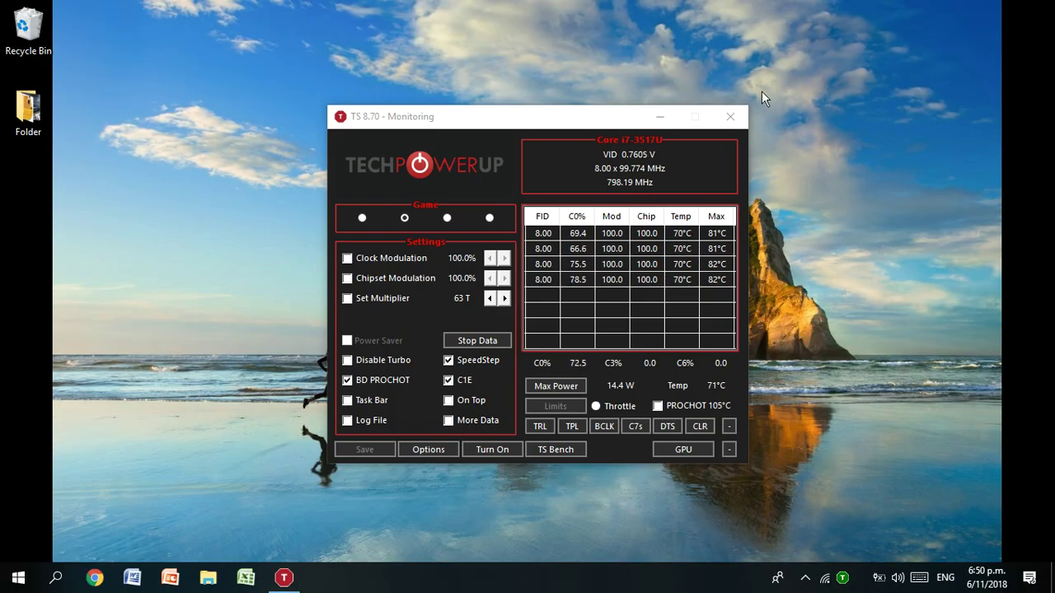
Step: Disable BD PROCHOT and save the settings, checking the processor readout with ThrottleStop minimized before restoring its window
{"action": "left_click", "coordinate": [351, 382]}
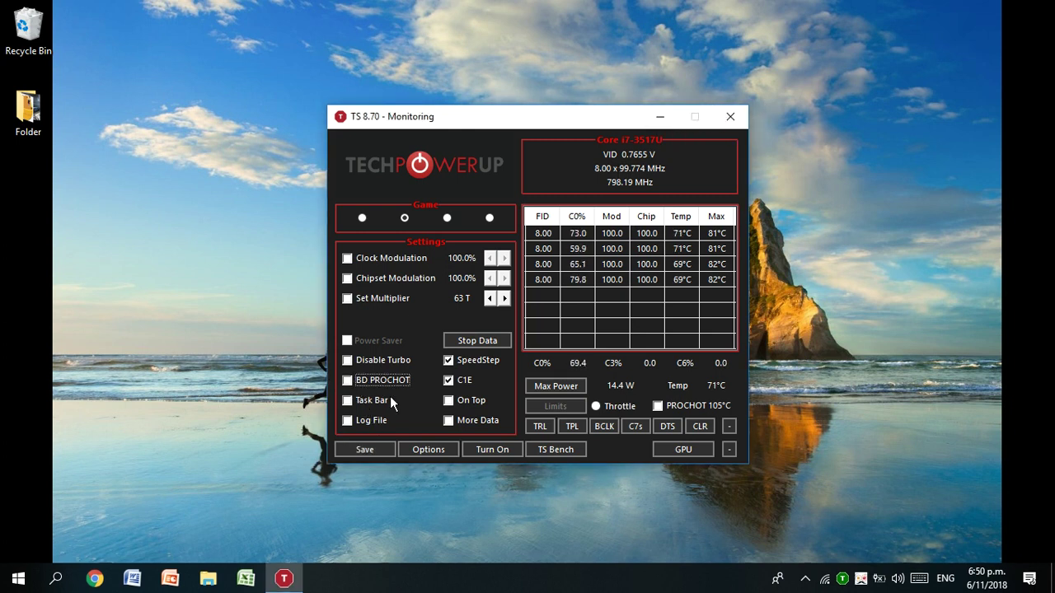
{"action": "left_click", "coordinate": [379, 447]}
{"action": "left_click", "coordinate": [659, 117]}
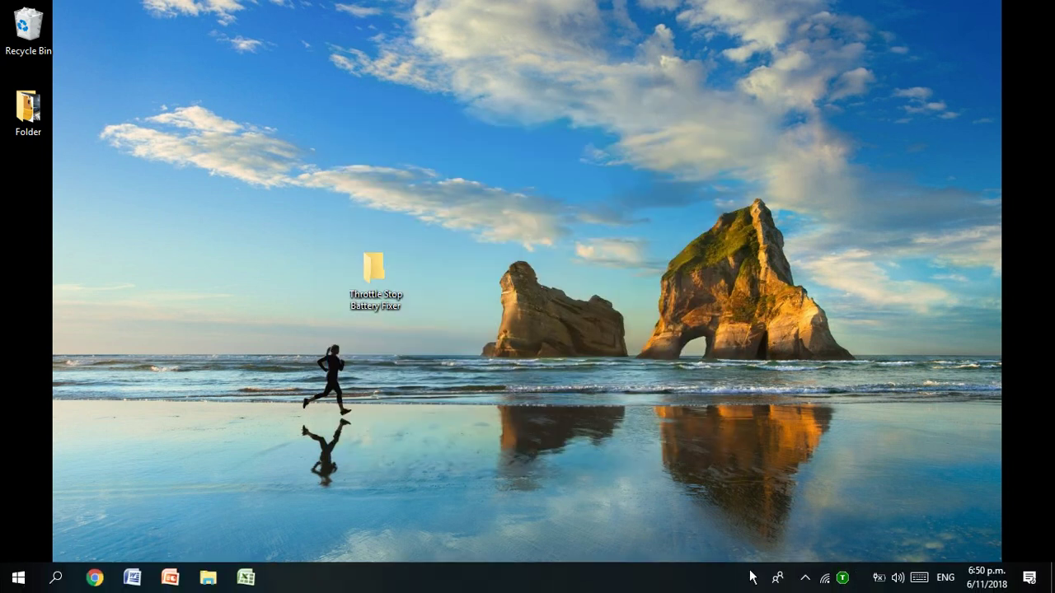
{"action": "mouse_move", "coordinate": [841, 580]}
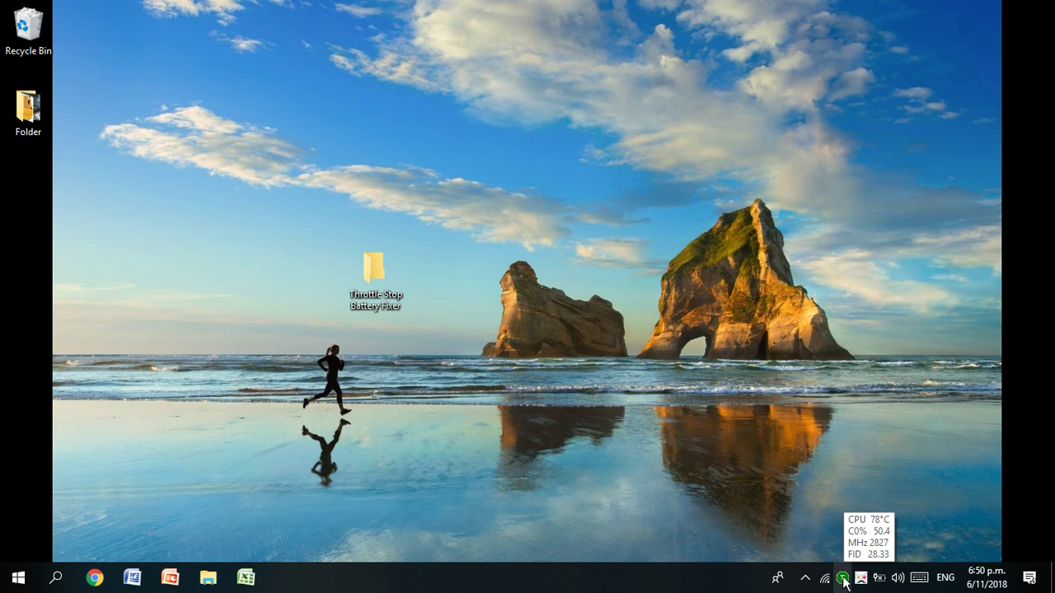
{"action": "left_click", "coordinate": [843, 579]}
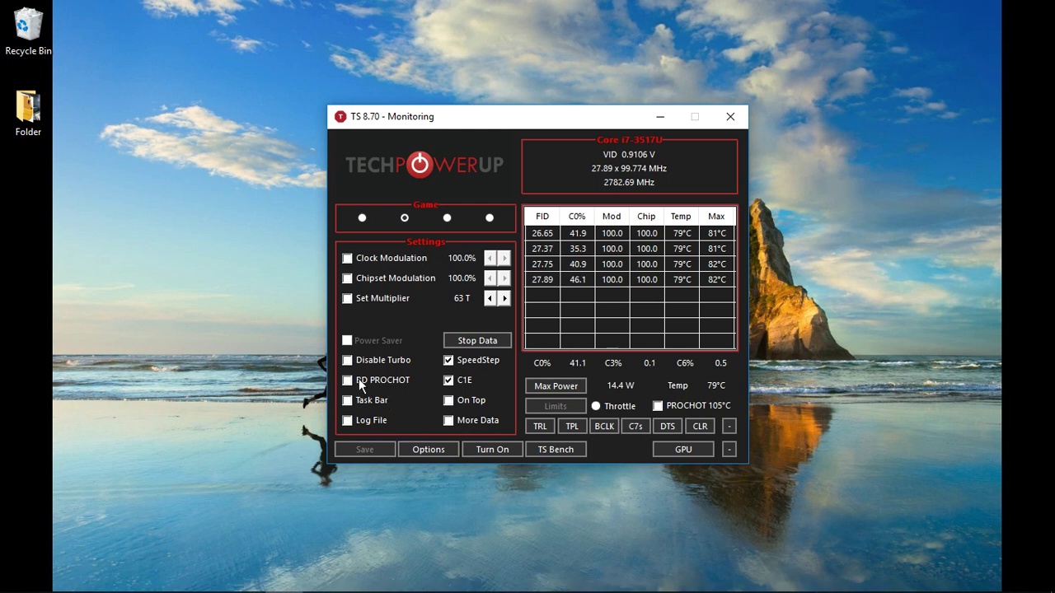
Step: Enable BD PROCHOT and minimize ThrottleStop to compare the processor clock readout, restoring the window after the check
{"action": "left_click", "coordinate": [358, 380]}
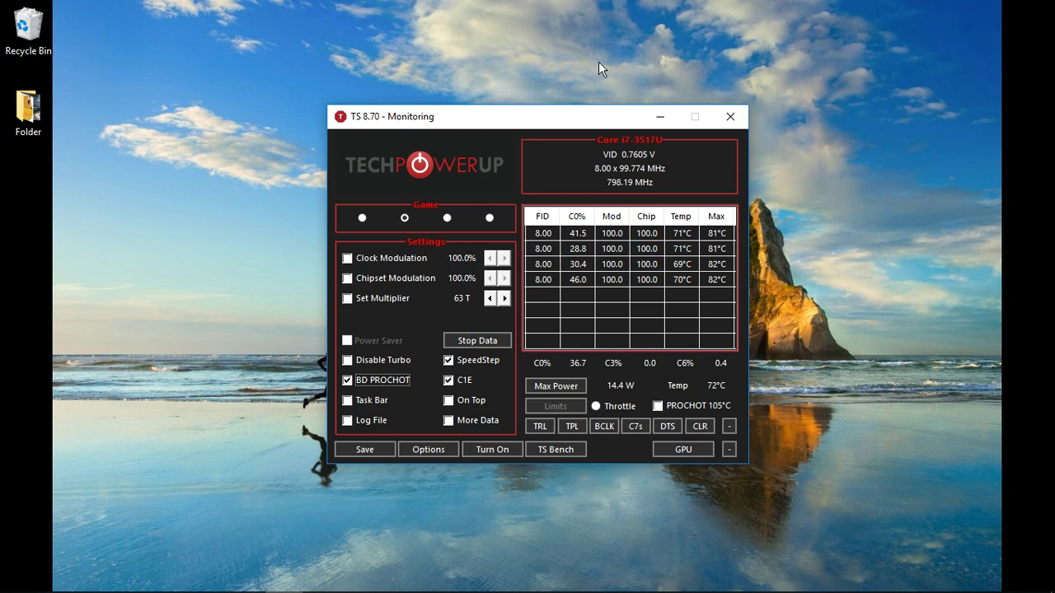
{"action": "left_click", "coordinate": [660, 117]}
{"action": "mouse_move", "coordinate": [842, 581]}
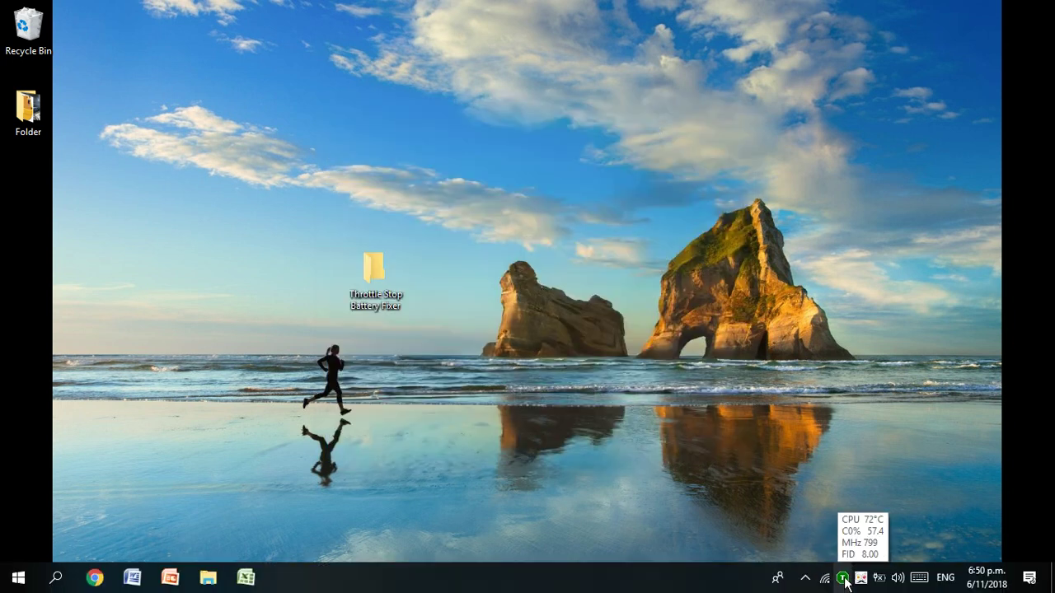
{"action": "left_click", "coordinate": [842, 579]}
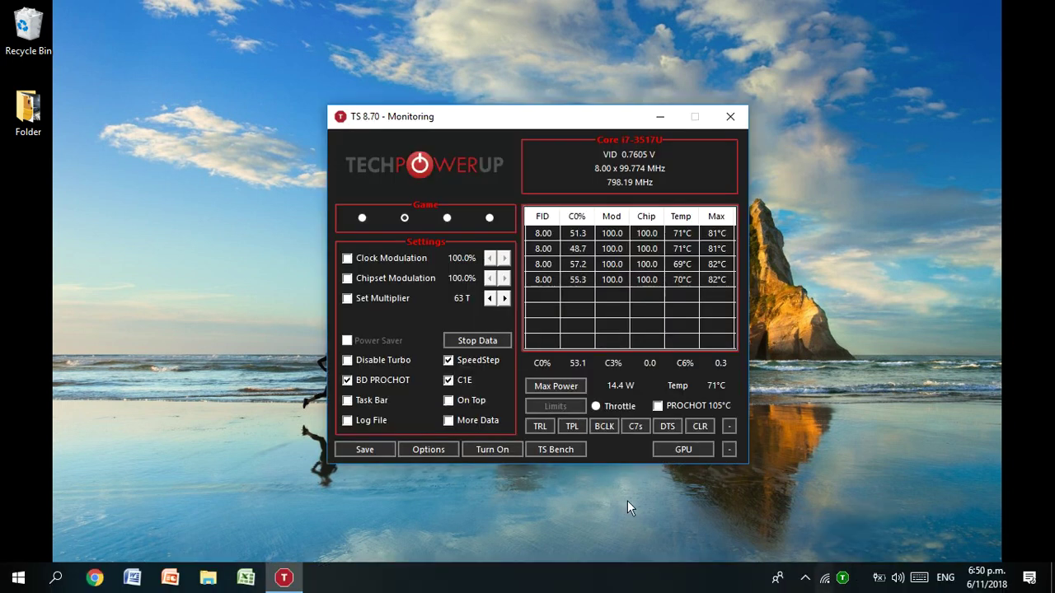
Step: Disable BD PROCHOT, check the processor clock readout, and save the ThrottleStop settings
{"action": "left_click", "coordinate": [352, 381]}
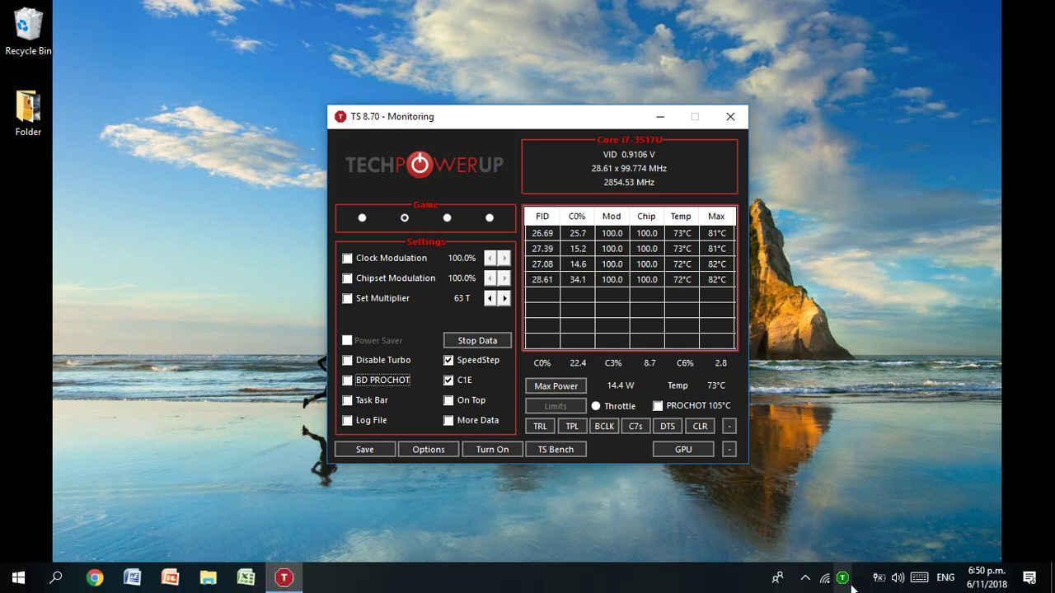
{"action": "mouse_move", "coordinate": [837, 585]}
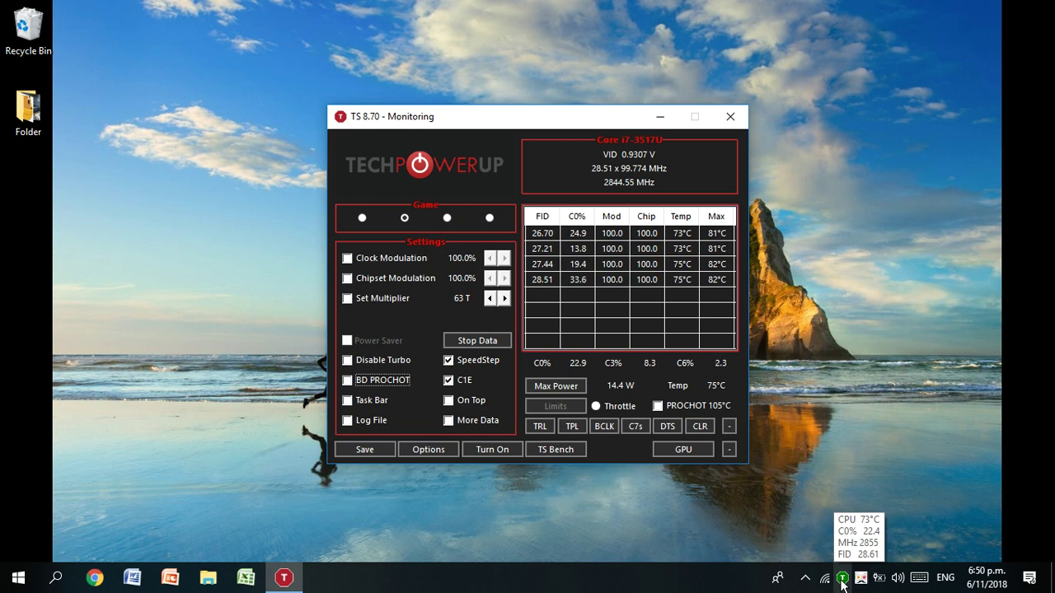
{"action": "left_click", "coordinate": [374, 450]}
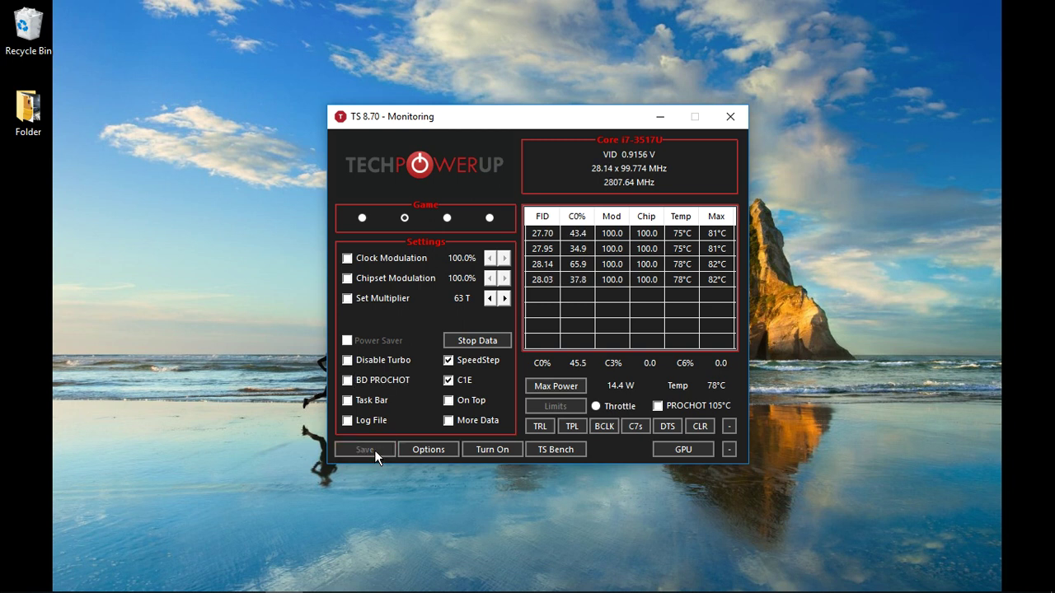
Step: Close ThrottleStop and move the Throttle Stop Battery Fixer folder directly below Folder on the desktop
{"action": "left_click", "coordinate": [720, 120]}
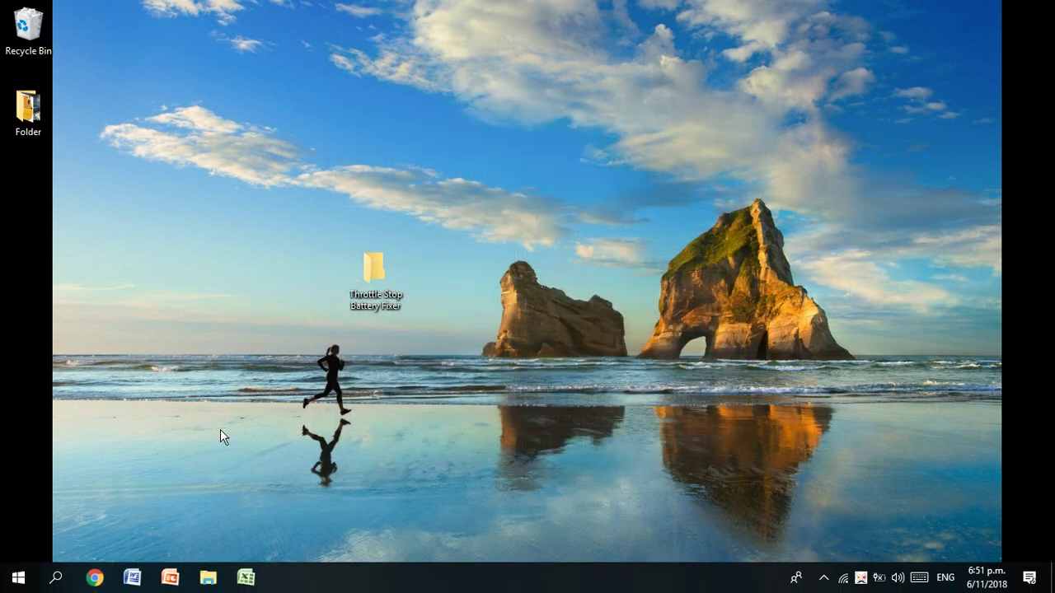
{"action": "left_click_drag", "start_coordinate": [376, 285], "coordinate": [34, 177]}
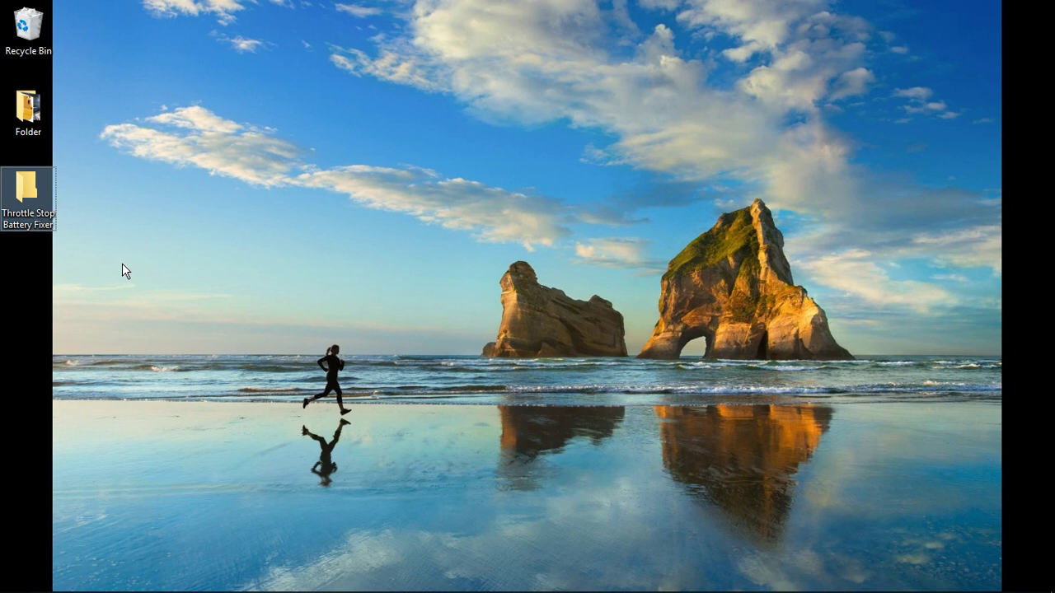
Step: Relaunch ThrottleStop through a Windows search for "throttl" and minimize it to check the processor clock readout
{"action": "mouse_move", "coordinate": [354, 579]}
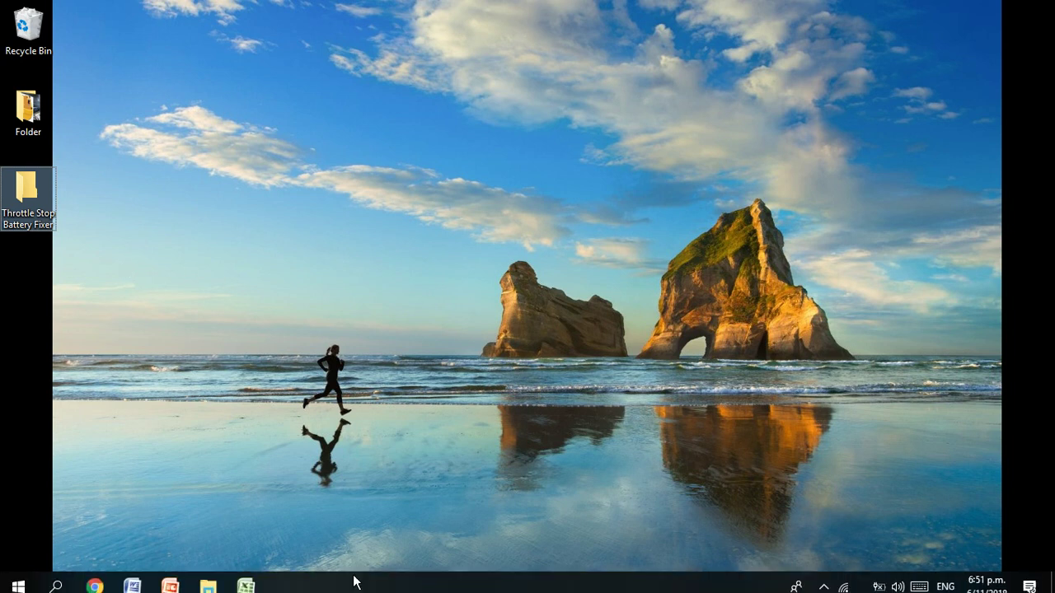
{"action": "left_click", "coordinate": [18, 577]}
{"action": "type", "text": "th"}
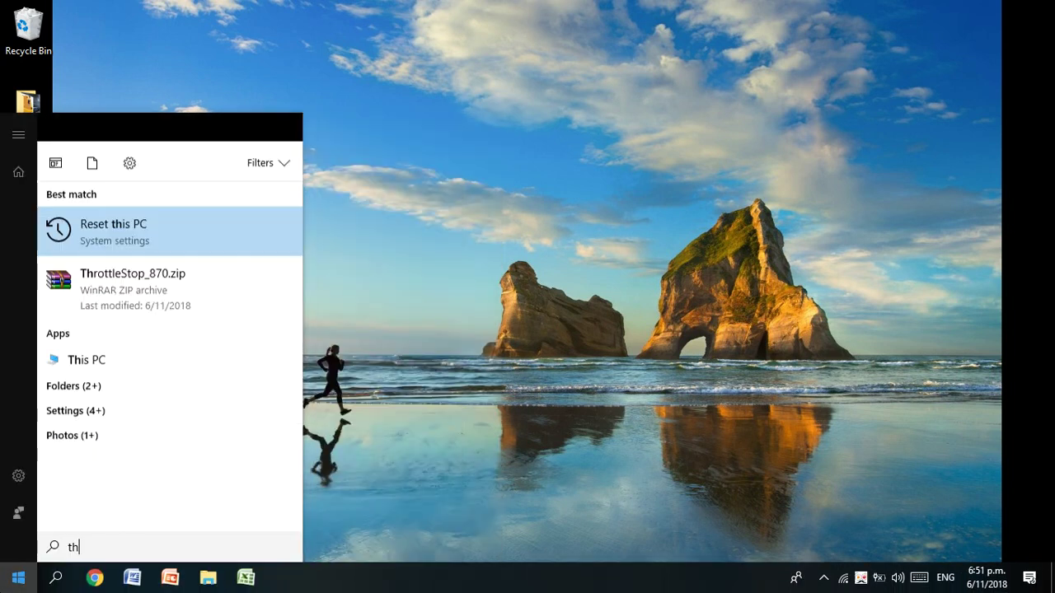
{"action": "type", "text": "rottl"}
{"action": "key", "text": "Return"}
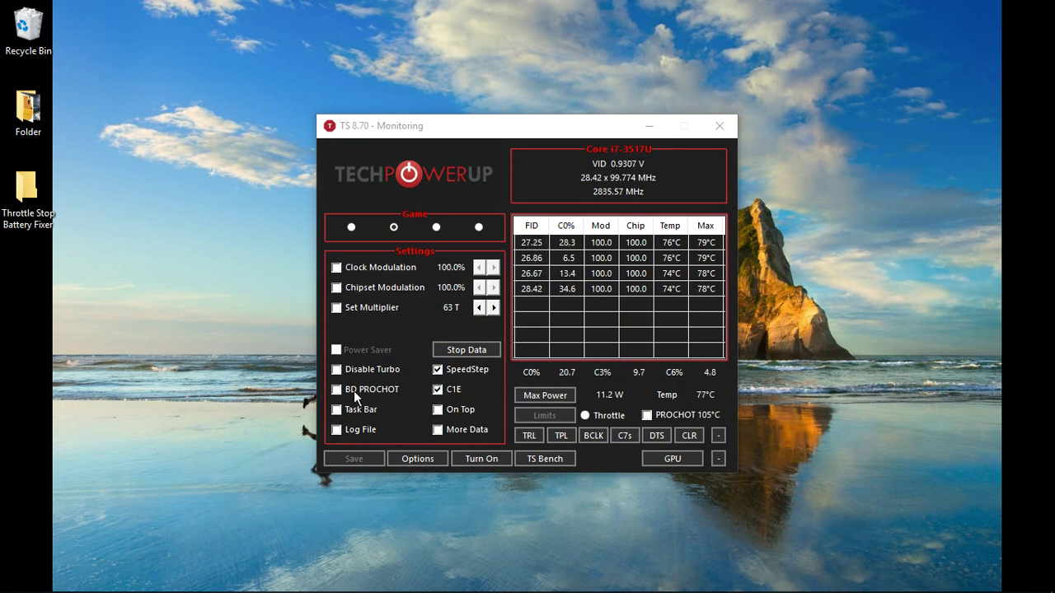
{"action": "left_click", "coordinate": [649, 125]}
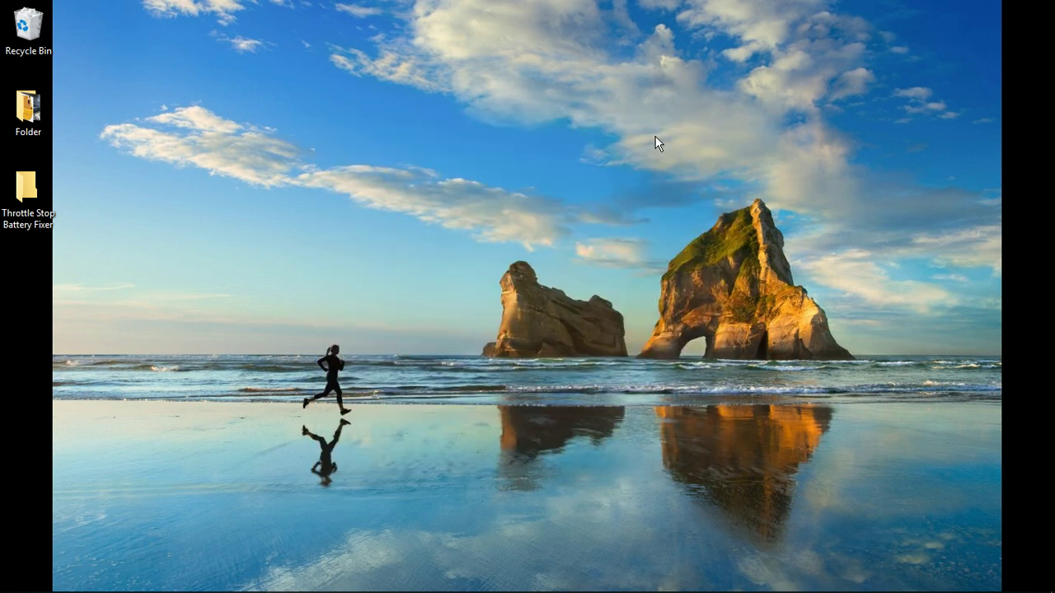
{"action": "mouse_move", "coordinate": [876, 585]}
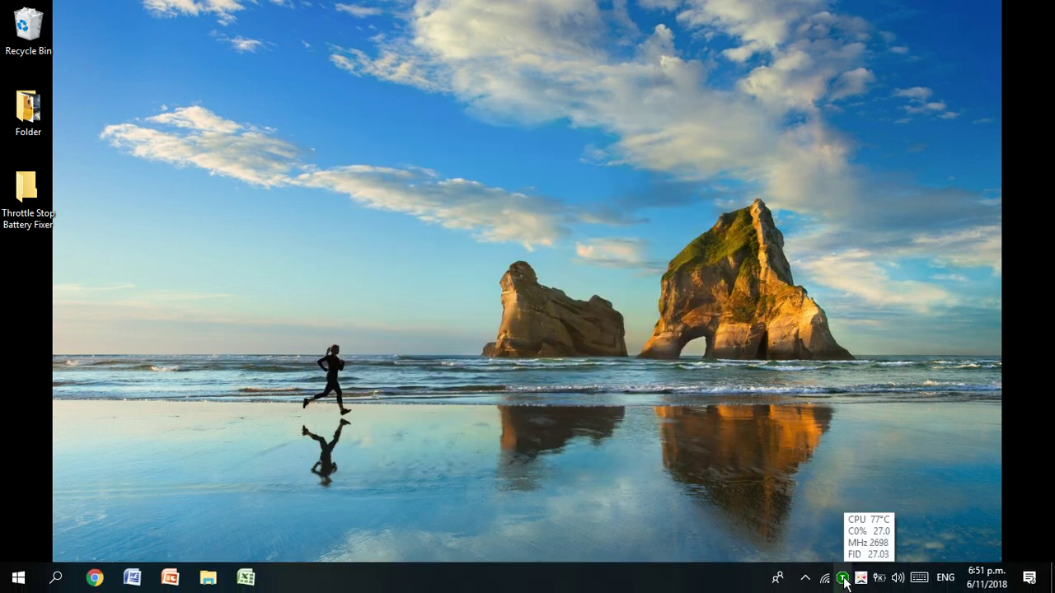